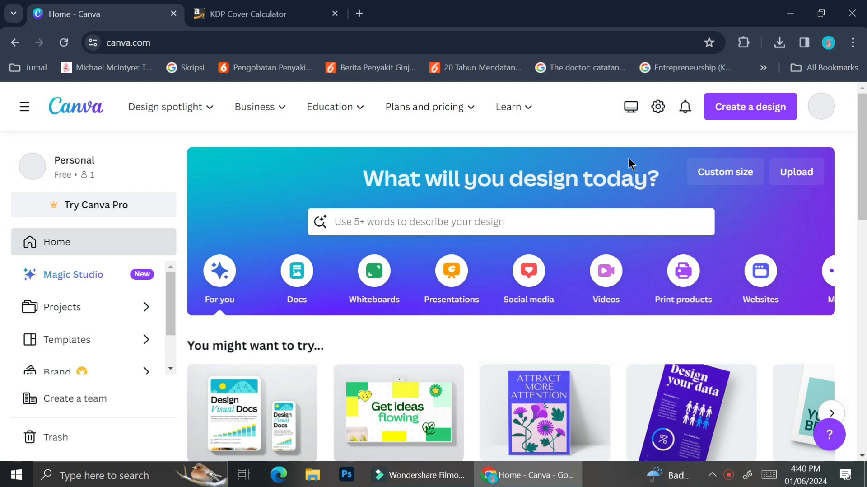
Start a new design in Canva with a custom size
click(753, 106)
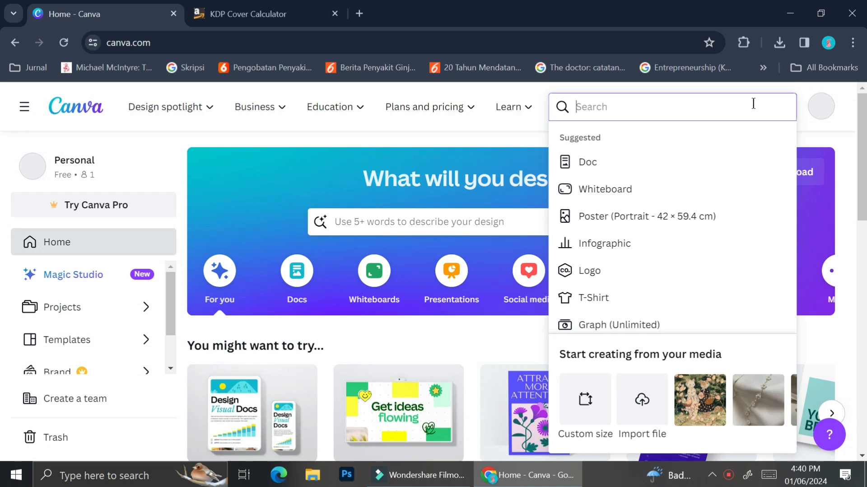
click(591, 424)
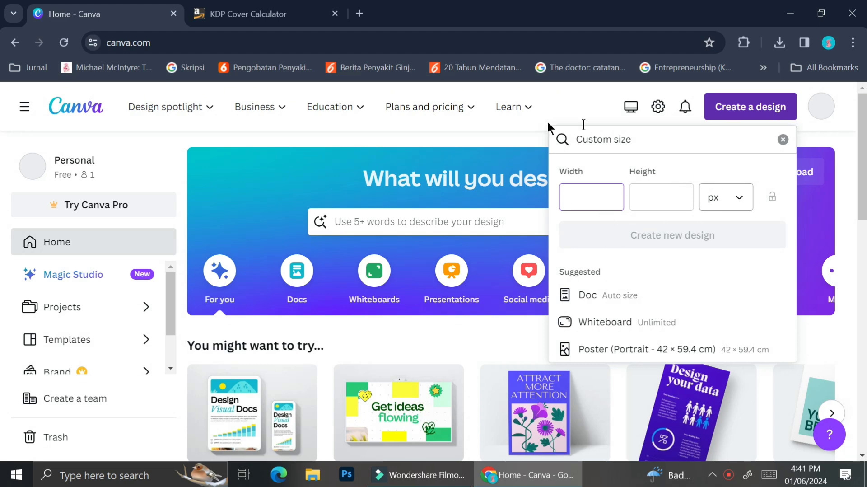
Switch to the KDP Cover Calculator and set the binding type to Paperback and the interior type to Black & white
click(303, 6)
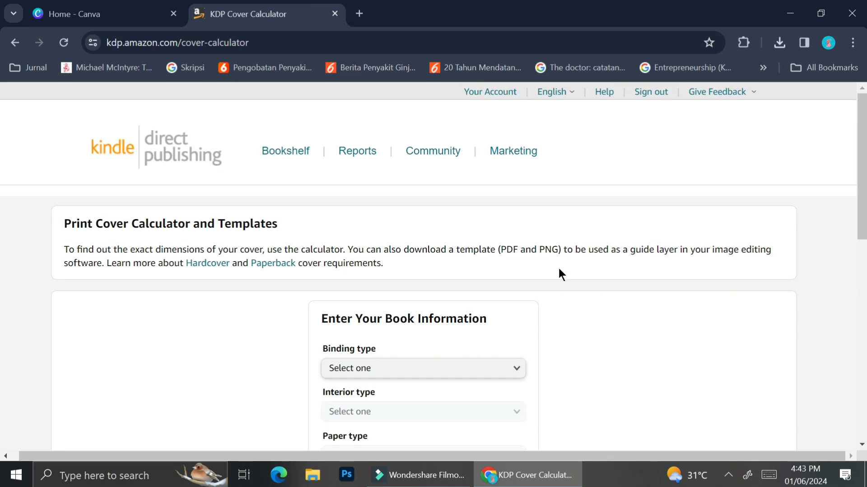
scroll(523, 321, down, 2)
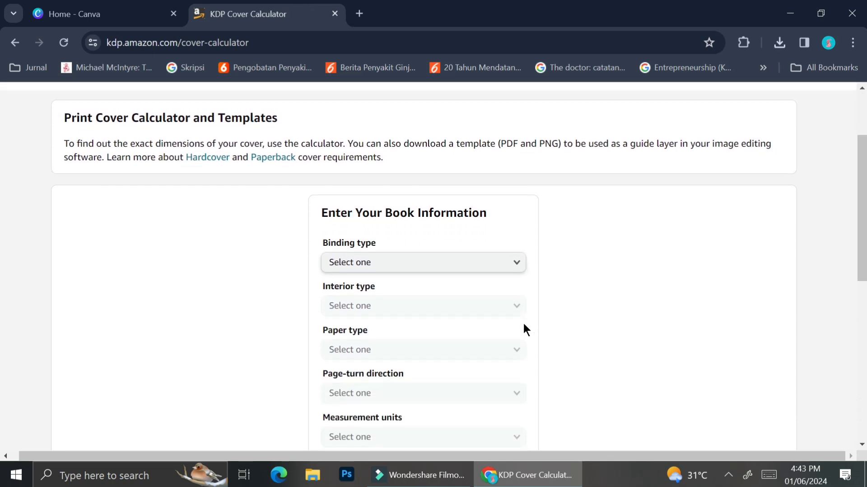
scroll(524, 329, down, 1)
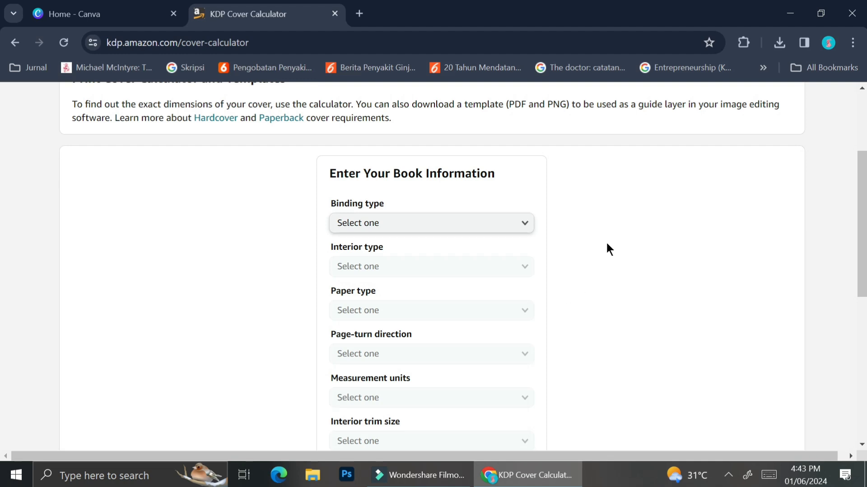
click(511, 227)
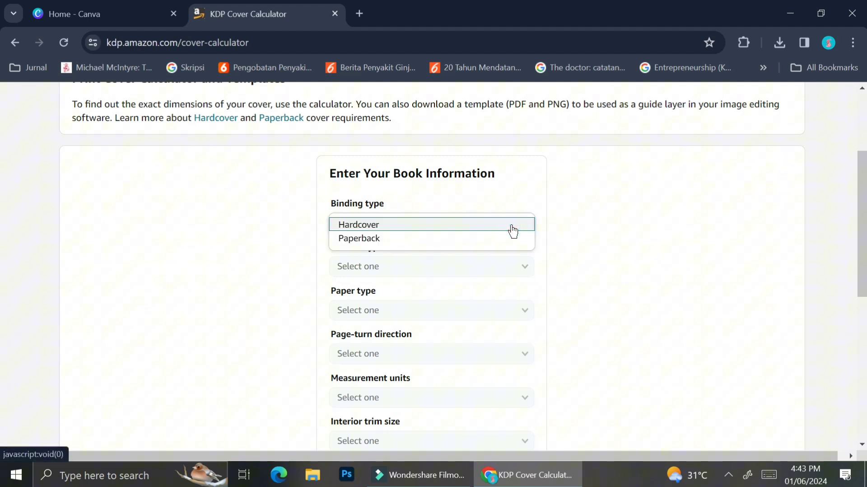
click(484, 239)
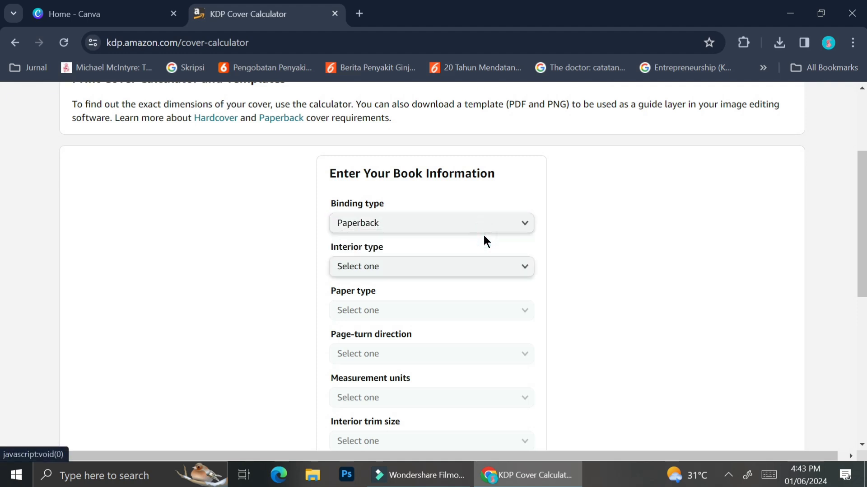
click(445, 262)
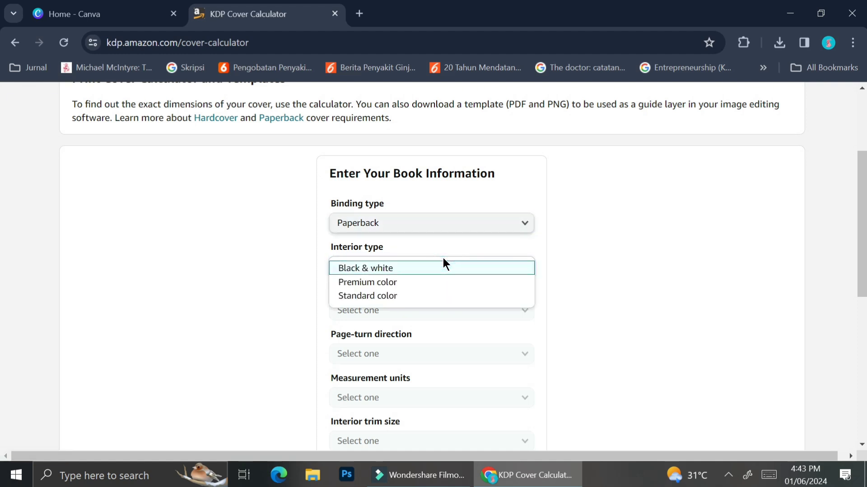
click(422, 272)
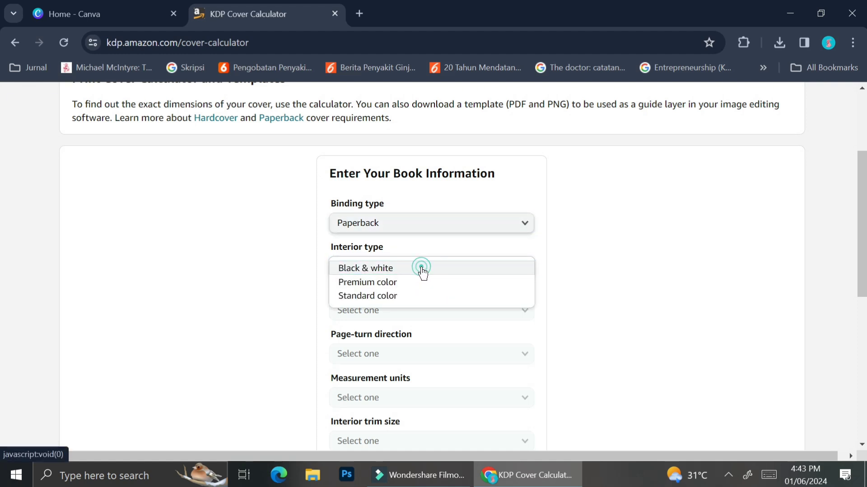
Choose White paper as the paper type and Left to Right as the page-turn direction
click(404, 317)
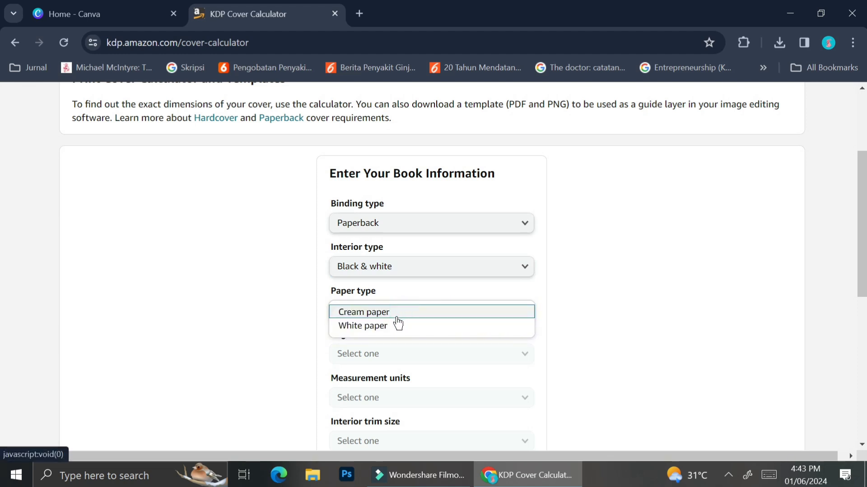
click(375, 329)
click(374, 352)
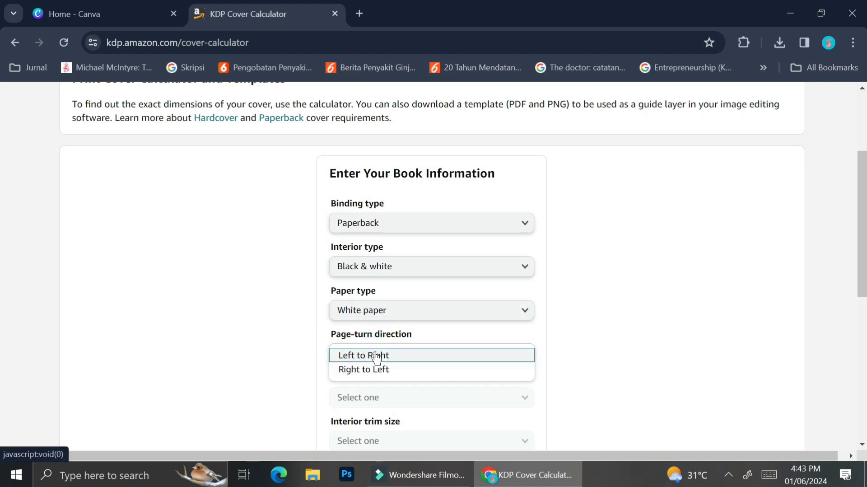
click(377, 356)
Set the measurement units to Inches and the interior trim size to 6 x 9 in
scroll(377, 357, down, 3)
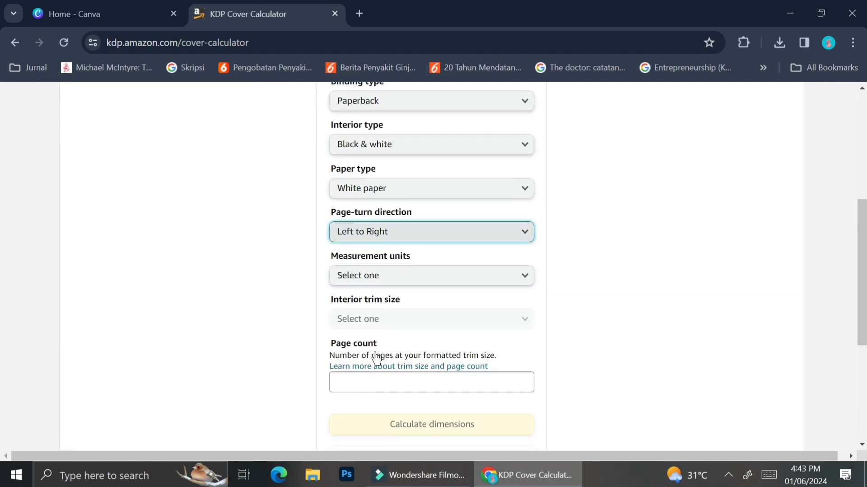
click(408, 271)
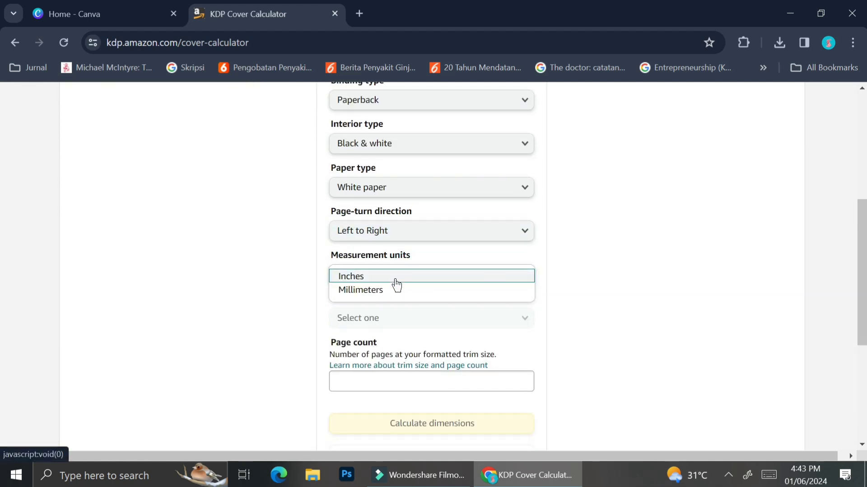
click(397, 280)
click(391, 320)
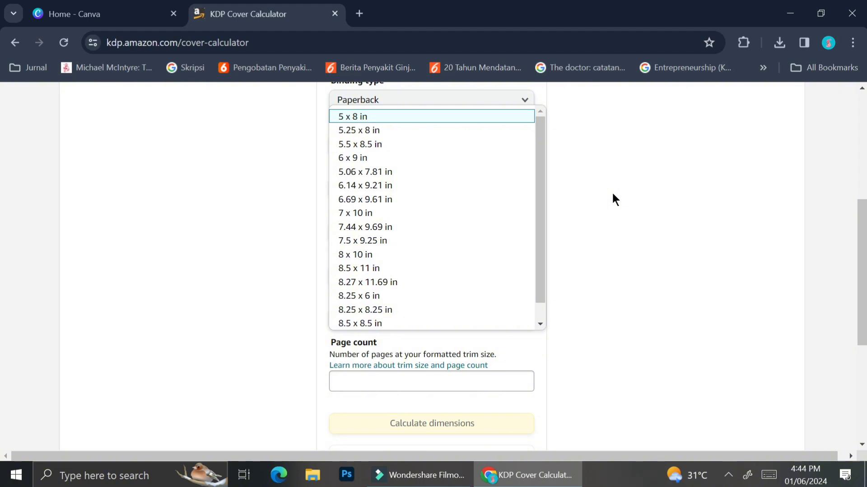
scroll(482, 217, down, 1)
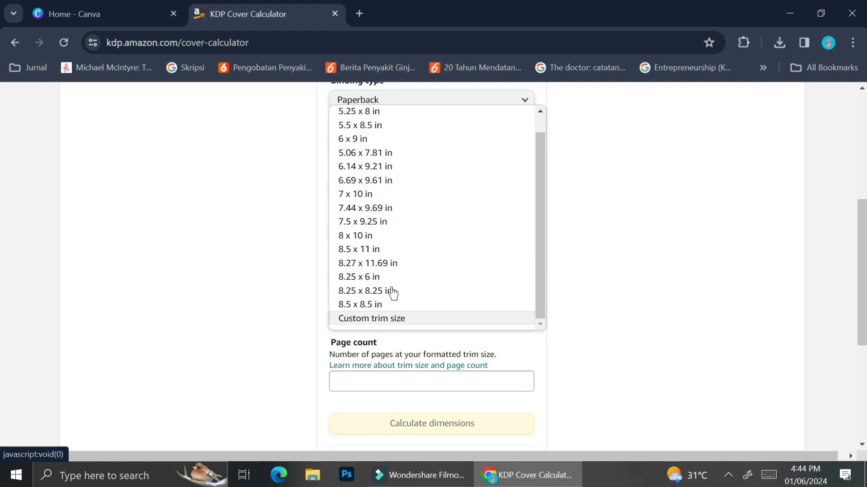
click(410, 145)
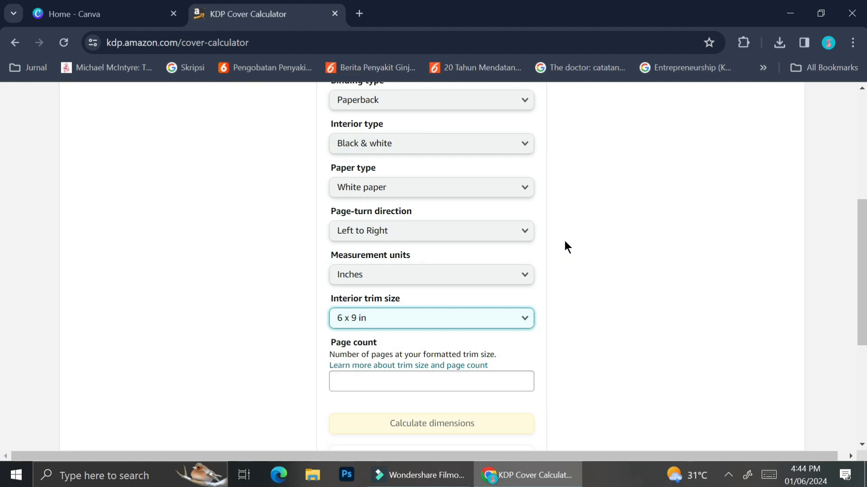
Enter a page count of 100 and calculate the cover dimensions
click(384, 389)
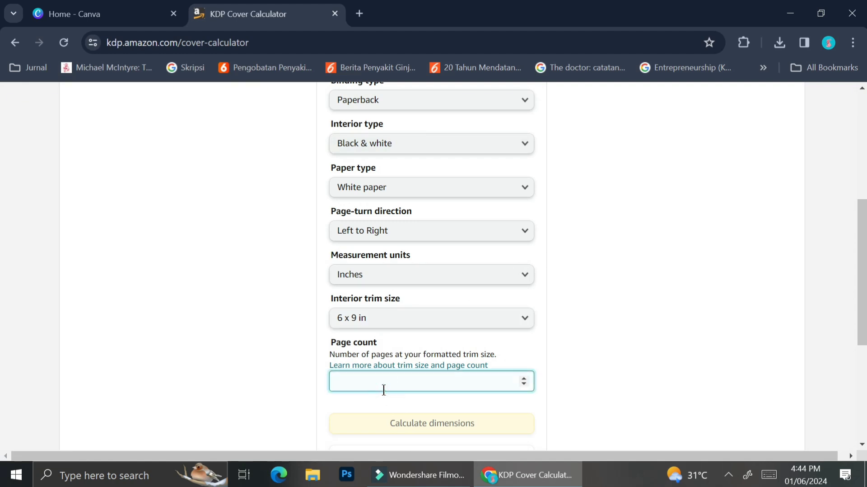
text(100)
click(436, 416)
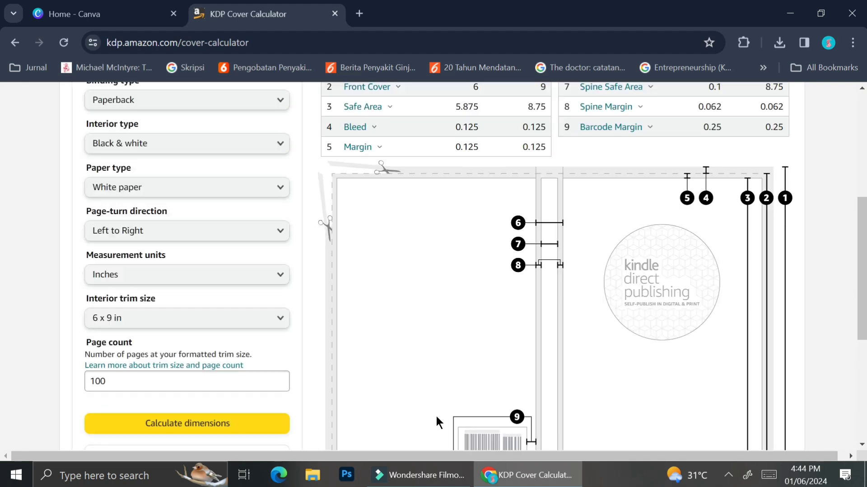
Review the calculated dimensions and cover diagram, and download the paperback cover template
scroll(436, 416, down, 1)
scroll(437, 416, up, 3)
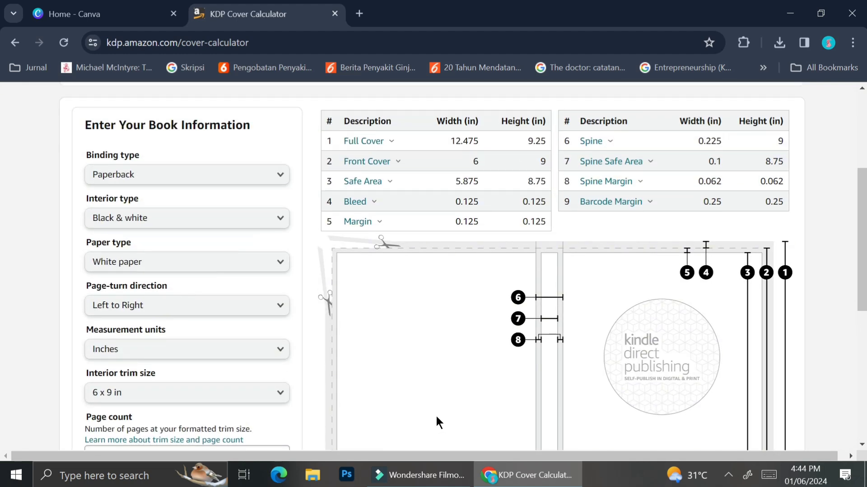
scroll(436, 416, up, 2)
scroll(436, 416, down, 1)
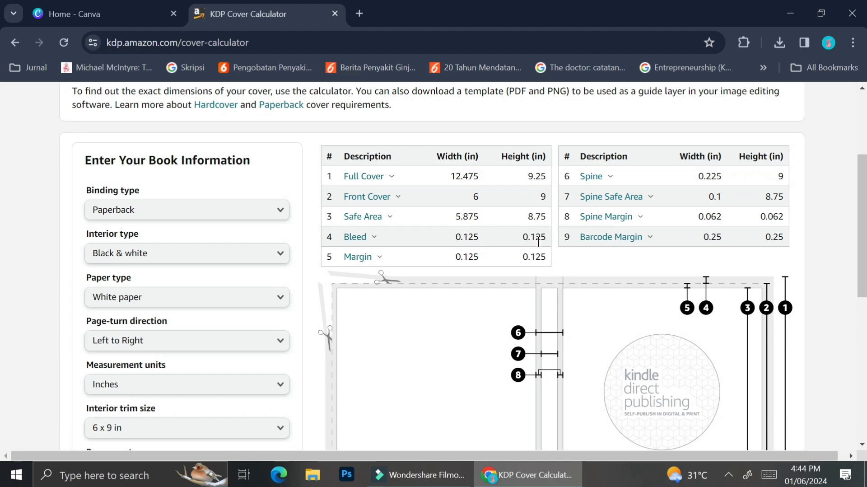
scroll(538, 242, down, 5)
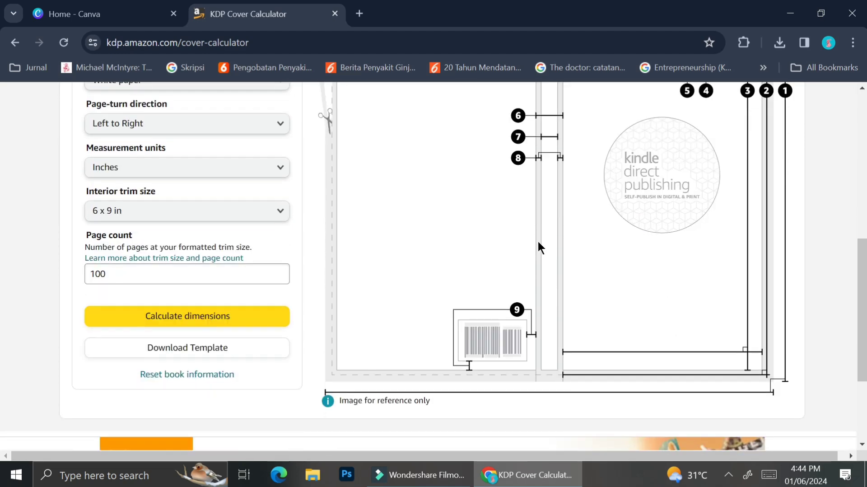
scroll(538, 242, up, 5)
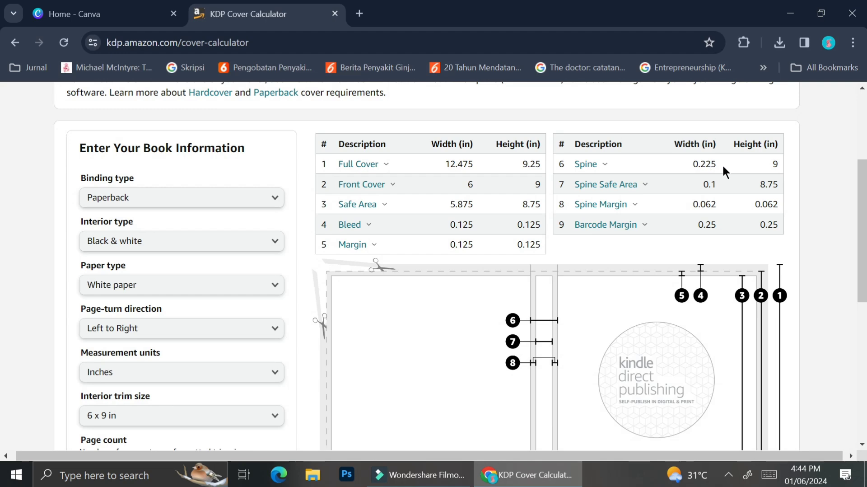
scroll(502, 322, down, 4)
click(243, 398)
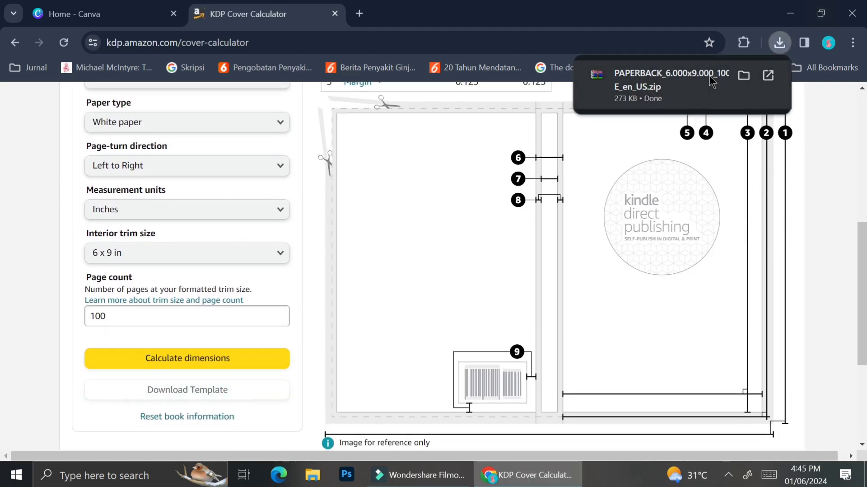
Open the downloaded template archive, preview its PDF cover template and close the preview
click(650, 75)
click(175, 123)
double_click(175, 123)
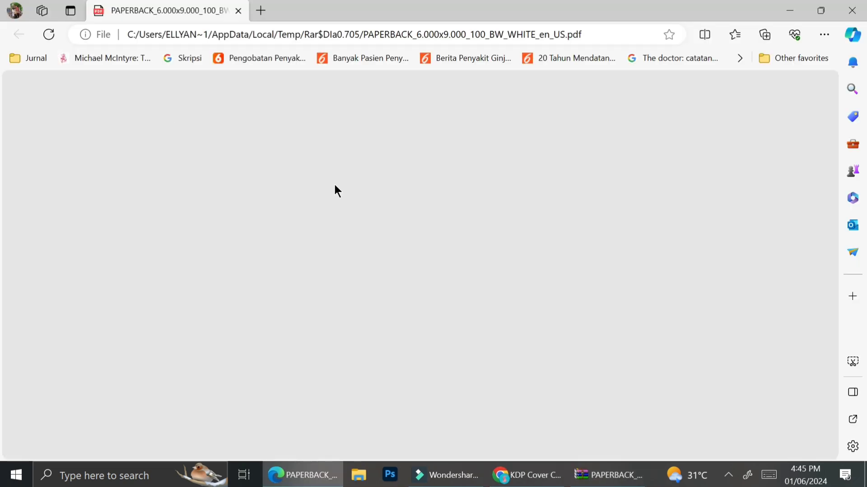
scroll(334, 261, down, 3)
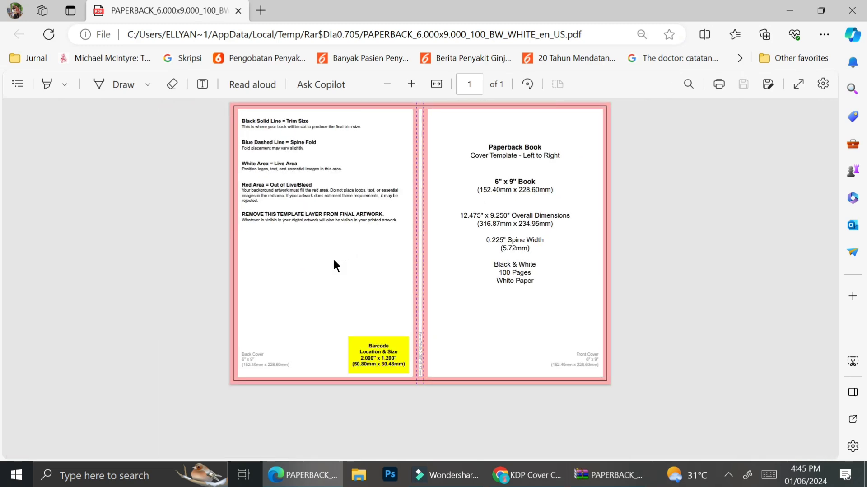
click(852, 10)
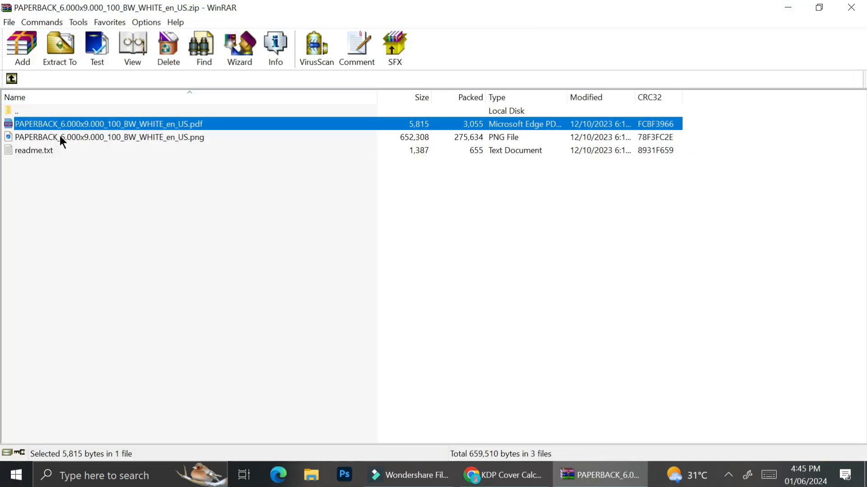
Extract the PDF and PNG templates from the archive to the Downloads folder and close the archive
shift+click(59, 136)
click(61, 48)
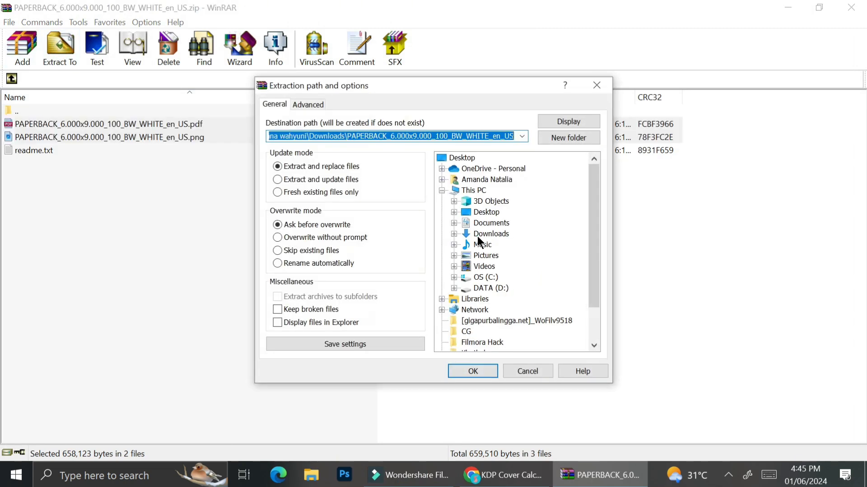
click(477, 235)
click(477, 371)
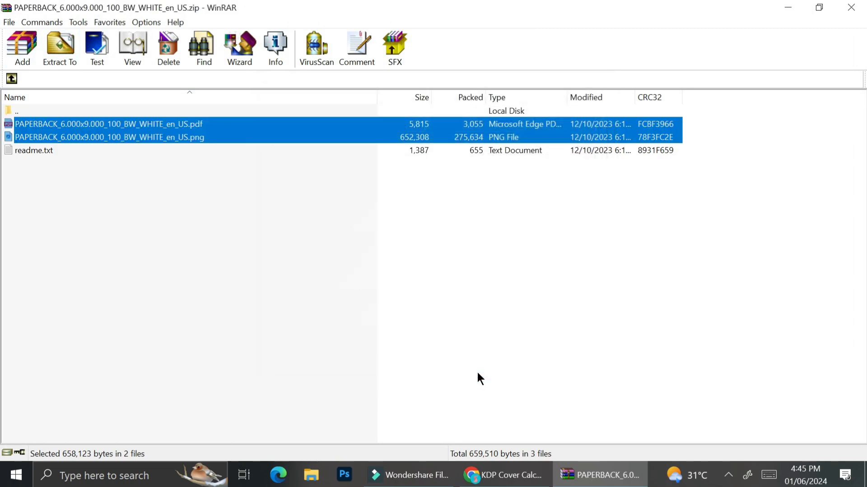
click(862, 10)
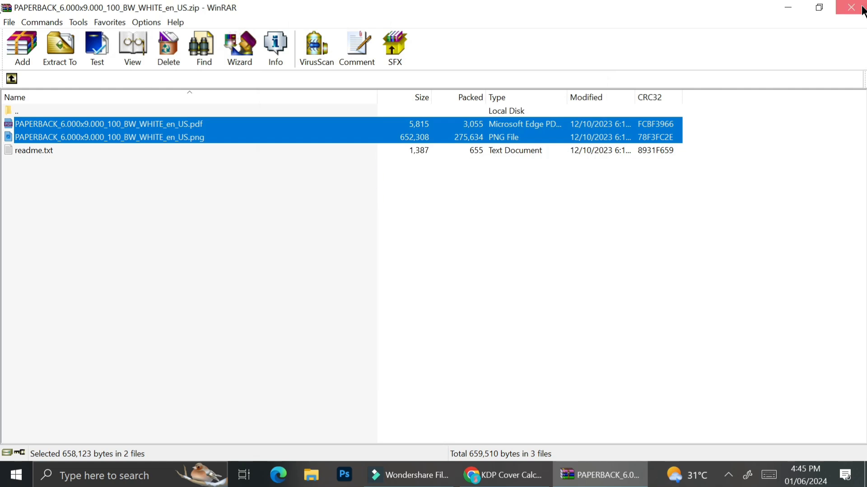
Check the full cover width and height in the KDP Cover Calculator's dimension table
click(97, 14)
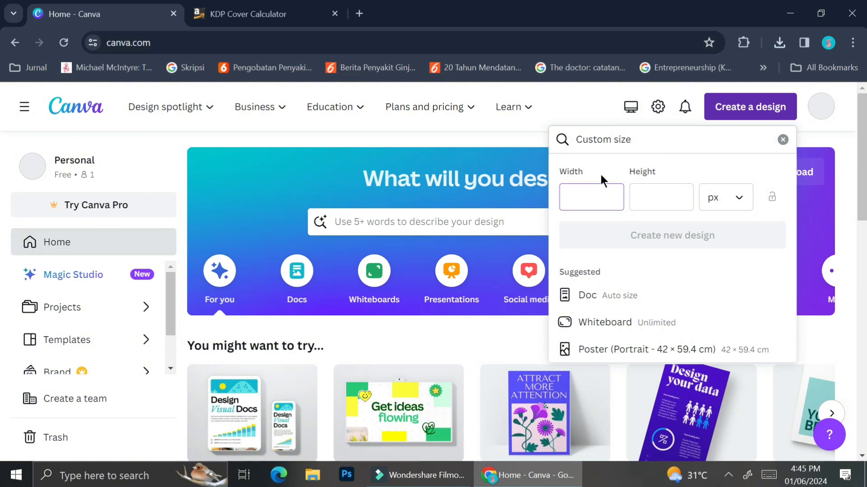
click(248, 7)
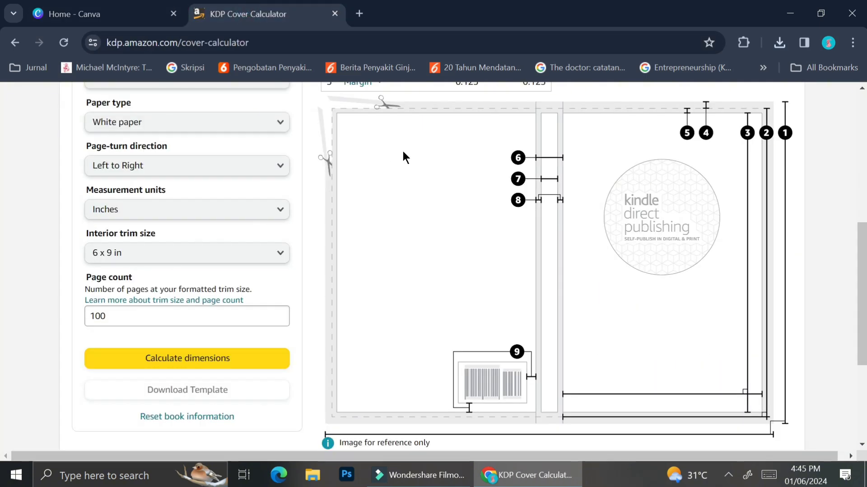
scroll(403, 156, up, 4)
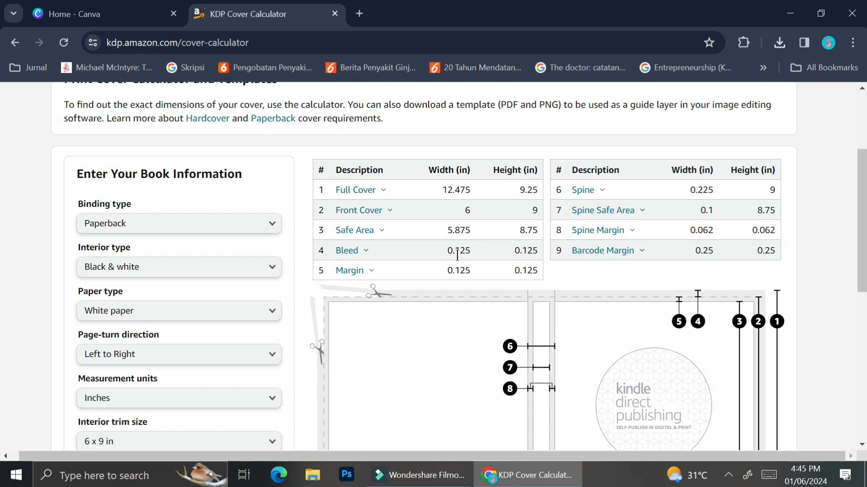
Return to Canva, enter a width for the custom-size design and change its unit to inches
click(102, 13)
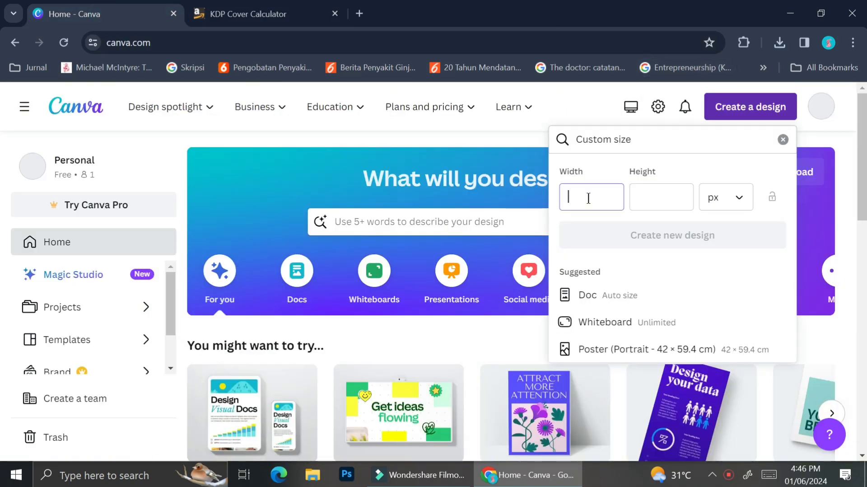
text(12.51)
click(734, 197)
click(671, 271)
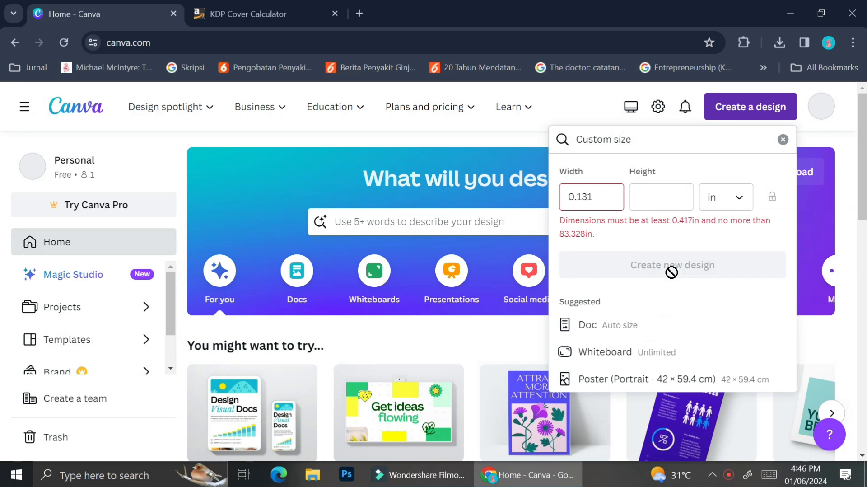
Set the custom size to 12.54 in wide and 9.25 in high, and create the new design
click(603, 196)
drag(592, 197, 567, 204)
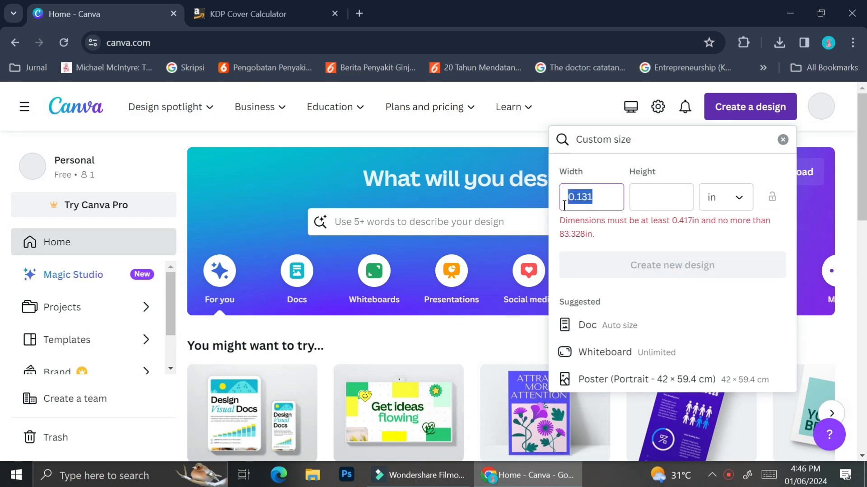
text(12.54)
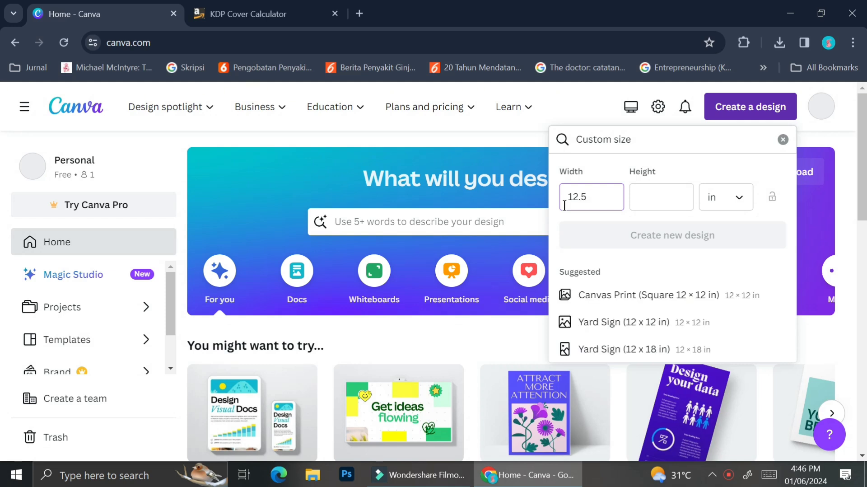
click(638, 198)
text(9)
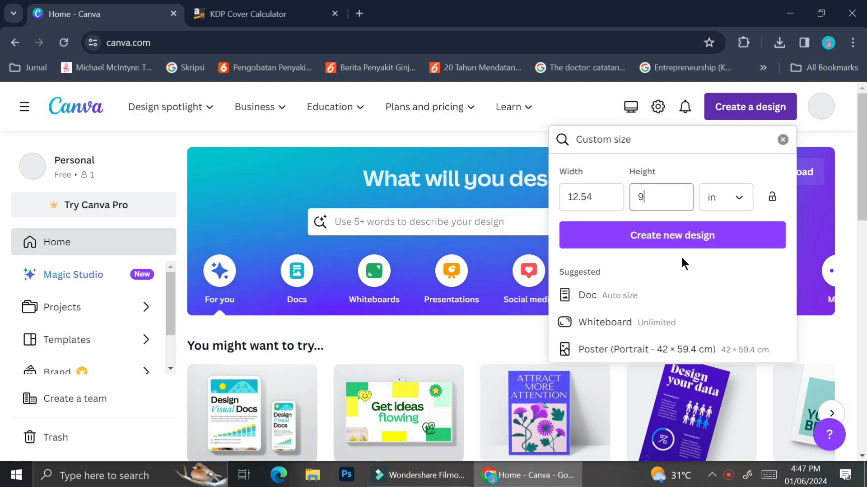
text(.25)
click(682, 235)
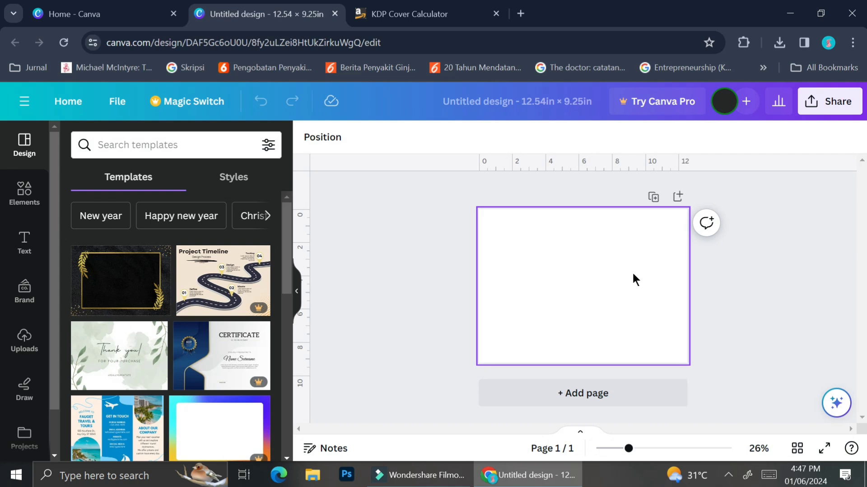
Upload the "Copy of COVER-6x9-100pg-KDP-journal-passive-income-templates" JPG from the Downloads folder
scroll(633, 274, up, 1)
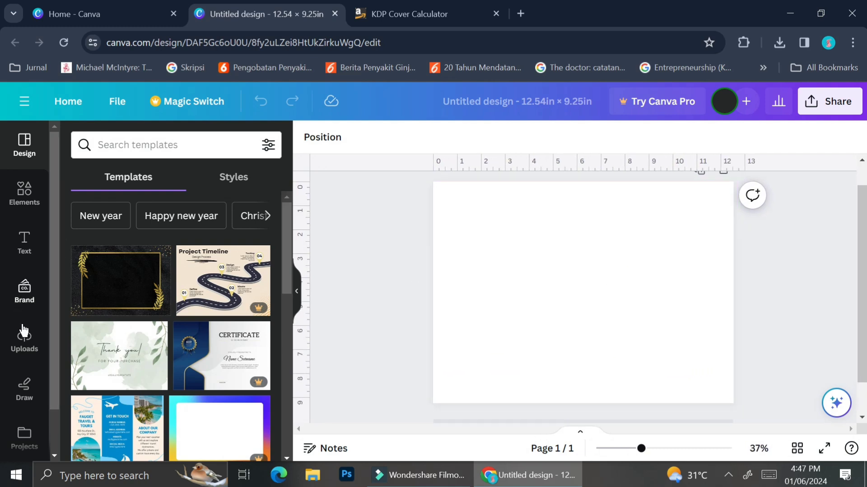
click(25, 341)
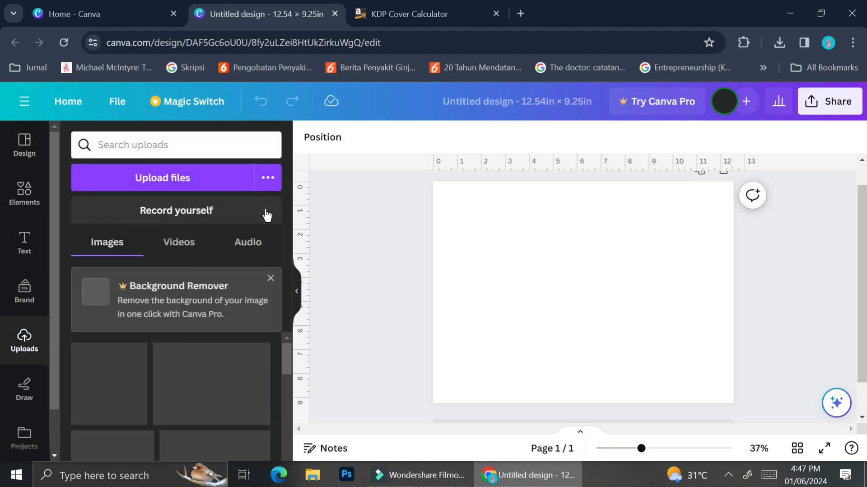
click(204, 185)
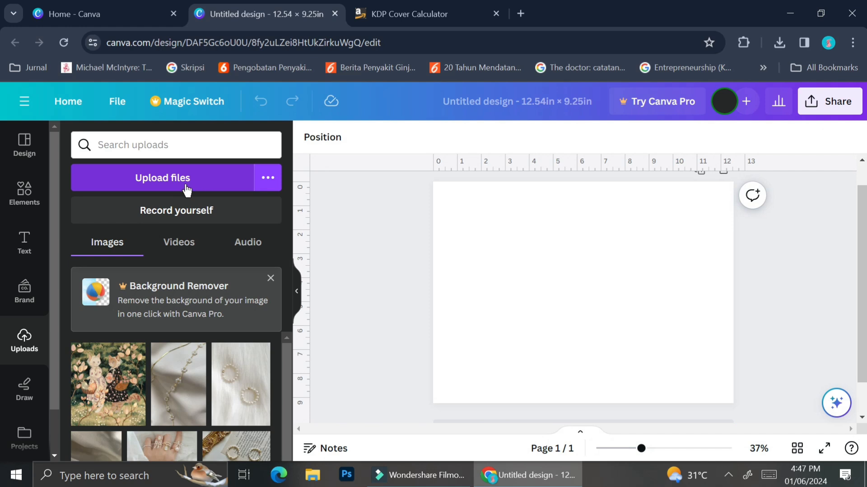
click(186, 185)
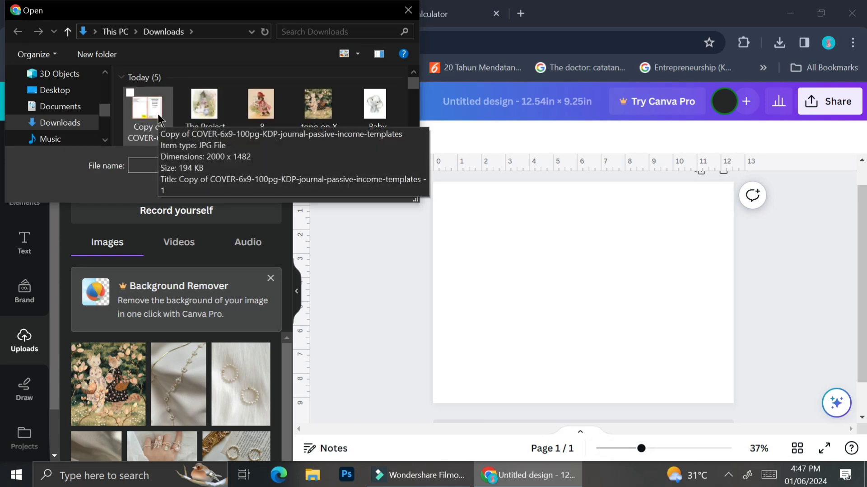
double_click(158, 118)
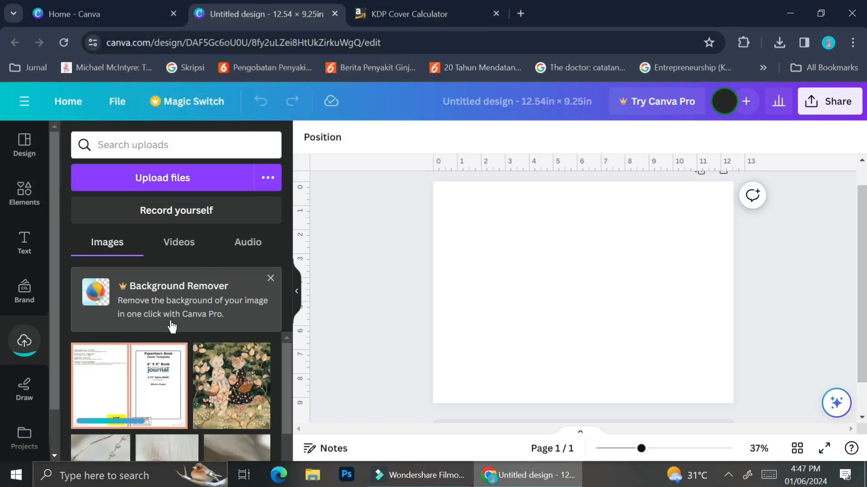
Place the uploaded cover template on the page, align it with the upper-left page corner and enlarge it to fill the page
click(140, 383)
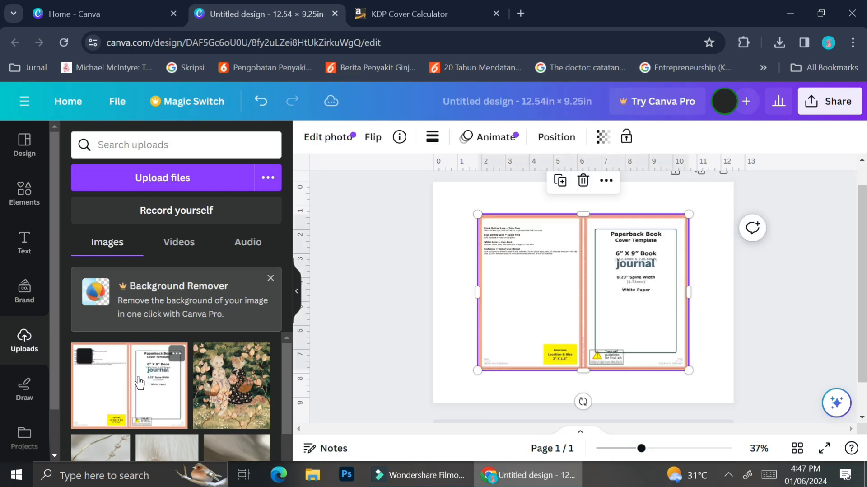
drag(584, 302, 543, 270)
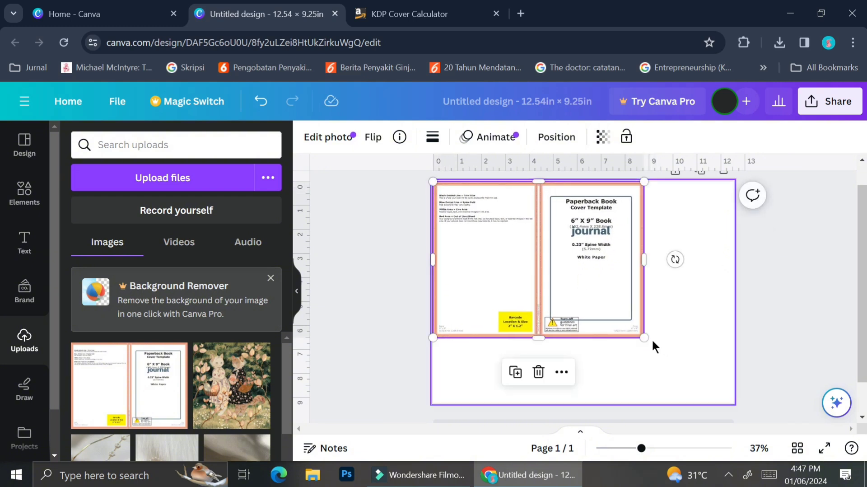
drag(651, 341, 738, 400)
click(807, 341)
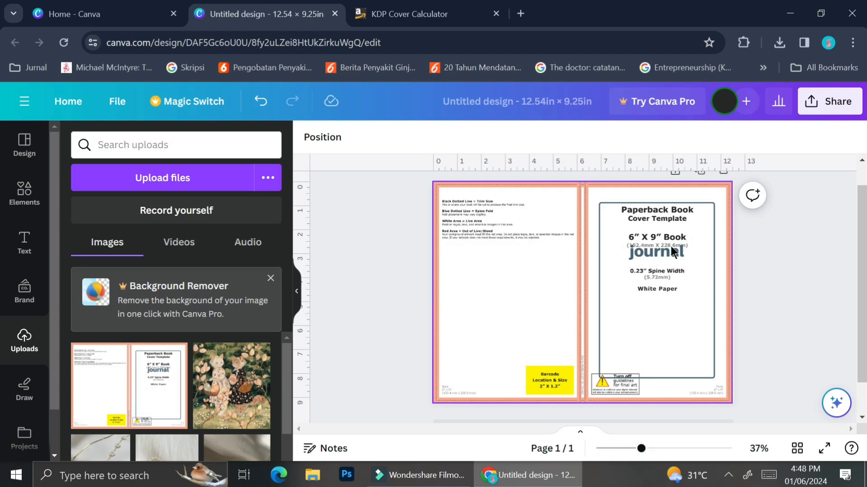
Examine the cover template's trim lines, spine folds, live and bleed areas, and barcode location
scroll(671, 245, up, 4)
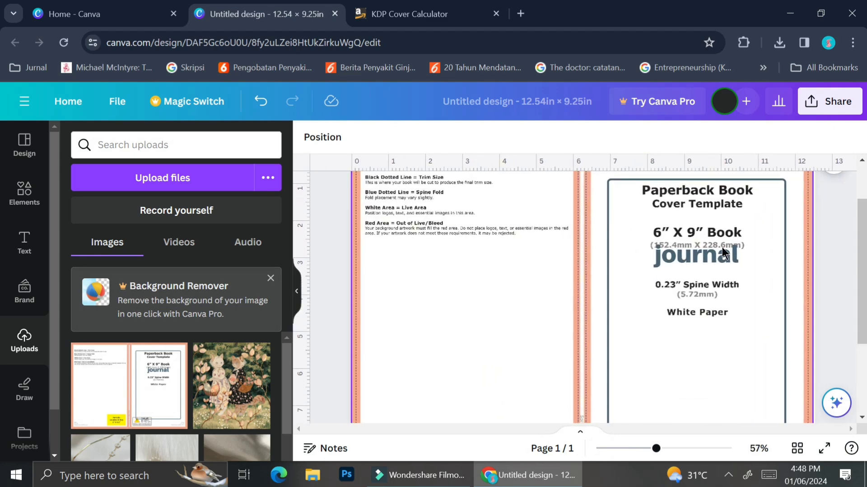
scroll(722, 247, up, 2)
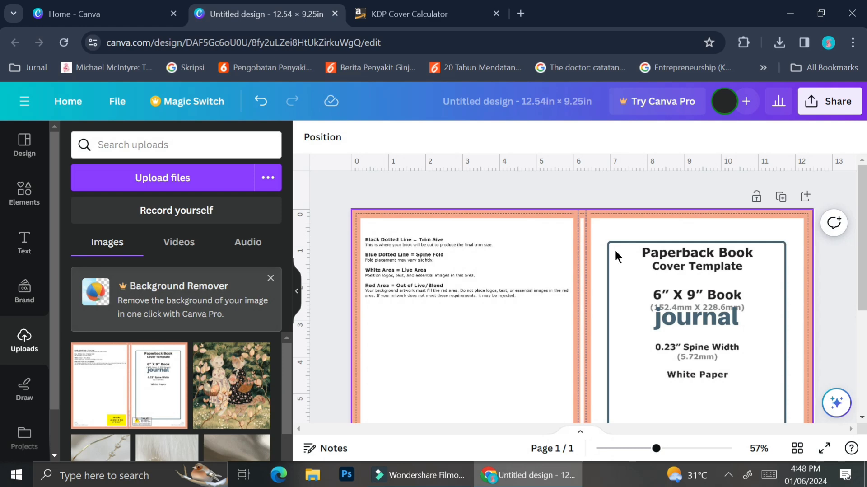
scroll(614, 248, up, 3)
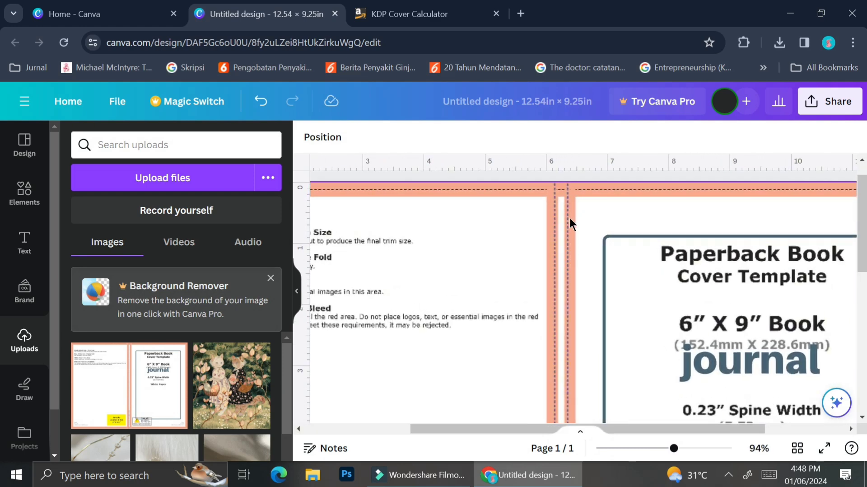
scroll(569, 220, down, 3)
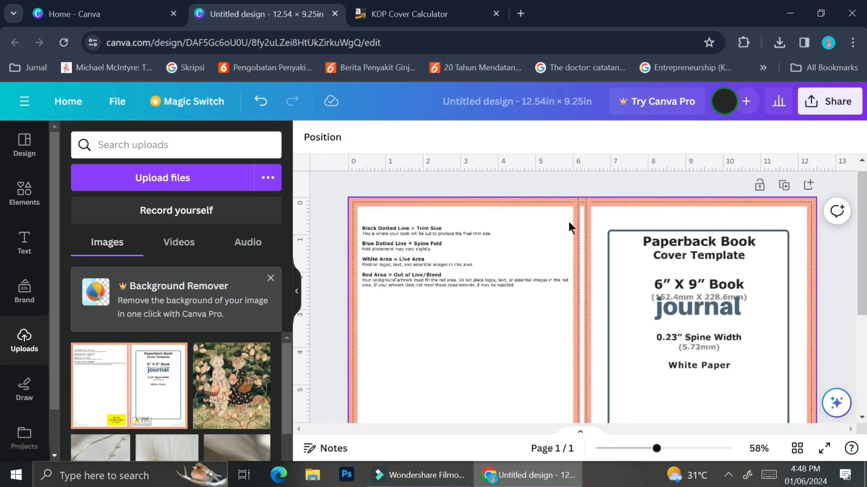
scroll(559, 212, up, 2)
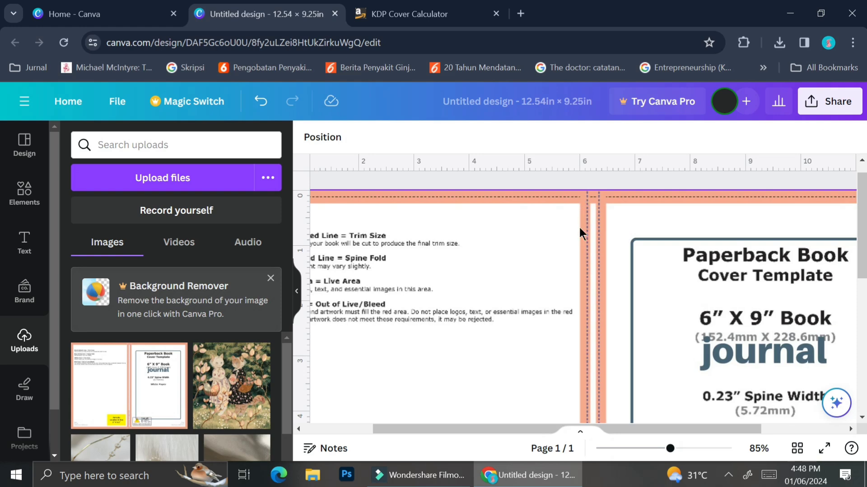
scroll(579, 231, down, 2)
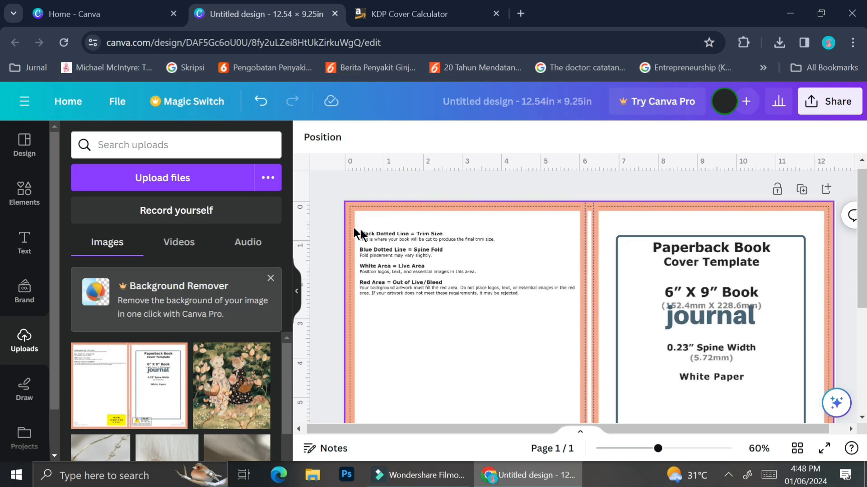
scroll(392, 237, up, 2)
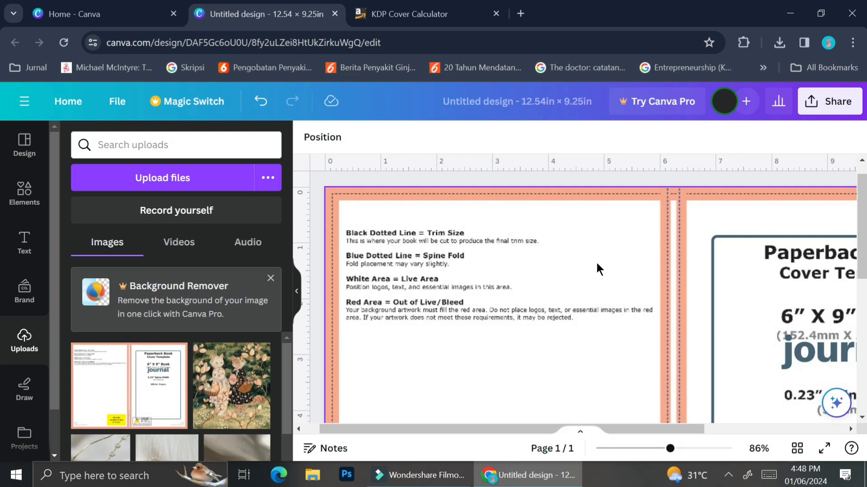
scroll(597, 265, right, 5)
scroll(597, 264, right, 3)
scroll(597, 264, down, 1)
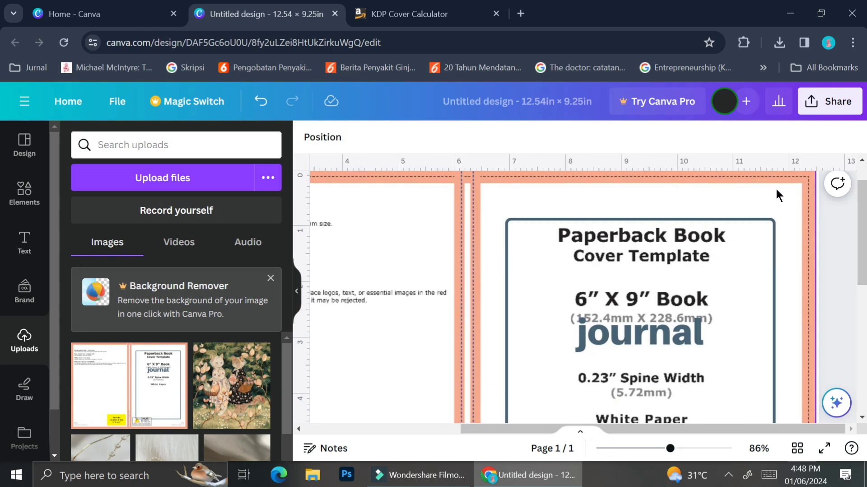
scroll(776, 226, down, 5)
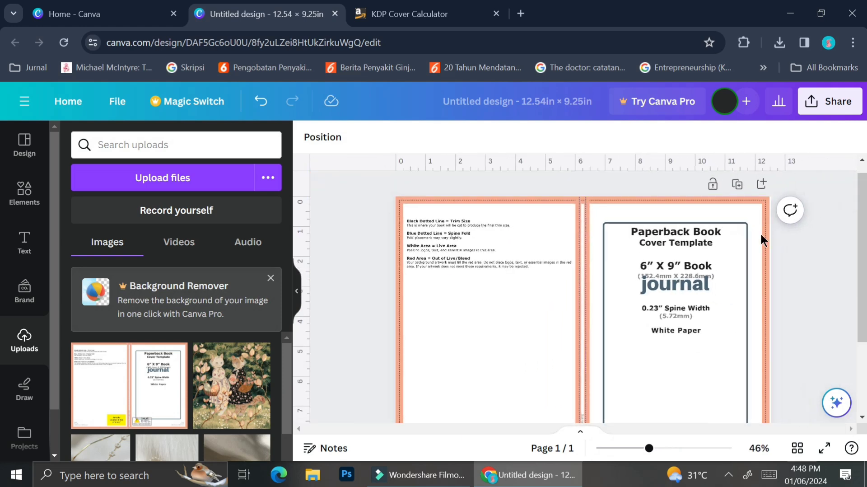
scroll(719, 255, down, 3)
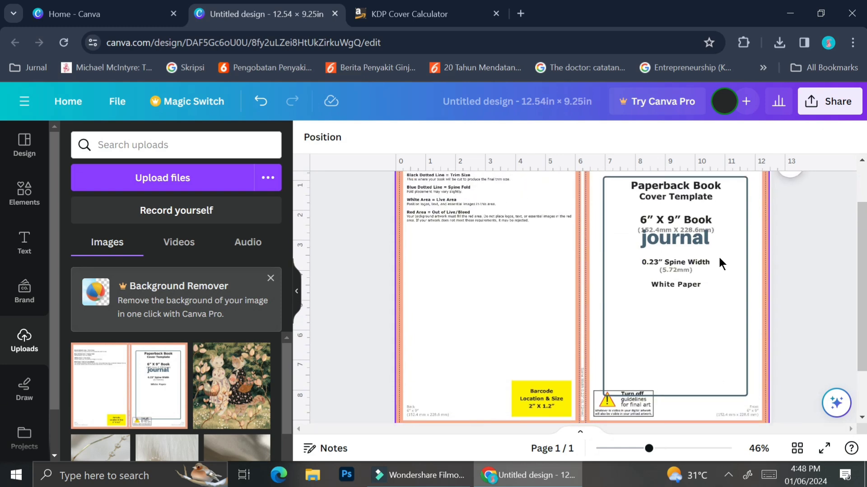
scroll(719, 255, up, 1)
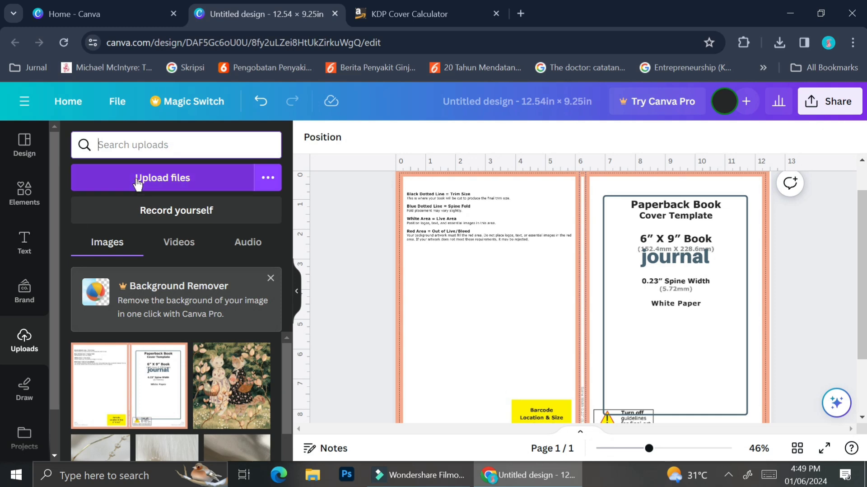
click(249, 151)
text(night sky)
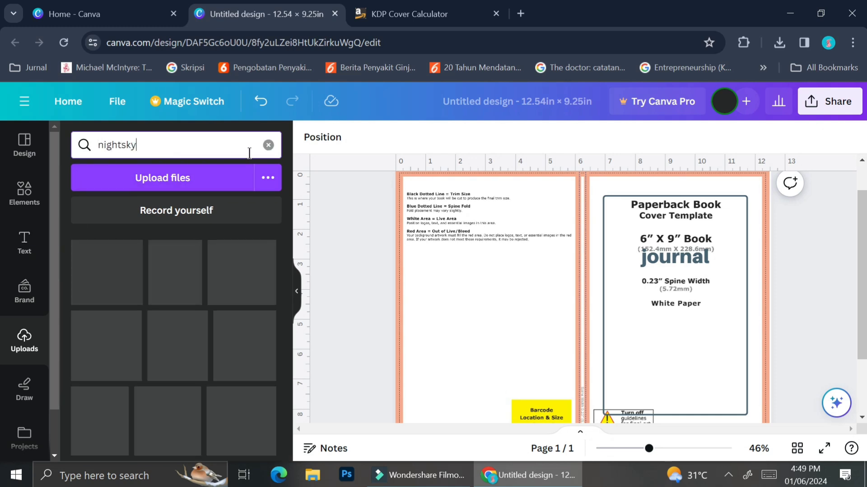
key(Left)
key(Left)
key(Left)
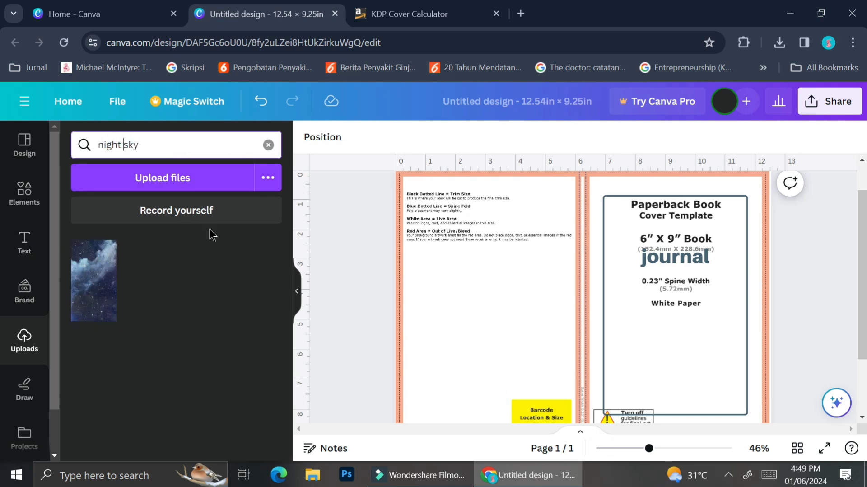
Search the design elements for "night sky" and add the photo of white stars on black to the page
click(25, 194)
click(210, 145)
text(night sky)
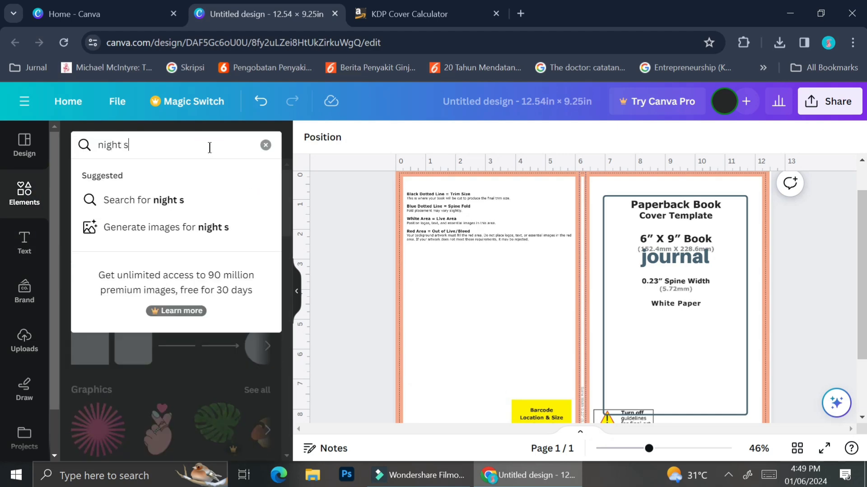
key(Return)
scroll(178, 382, down, 10)
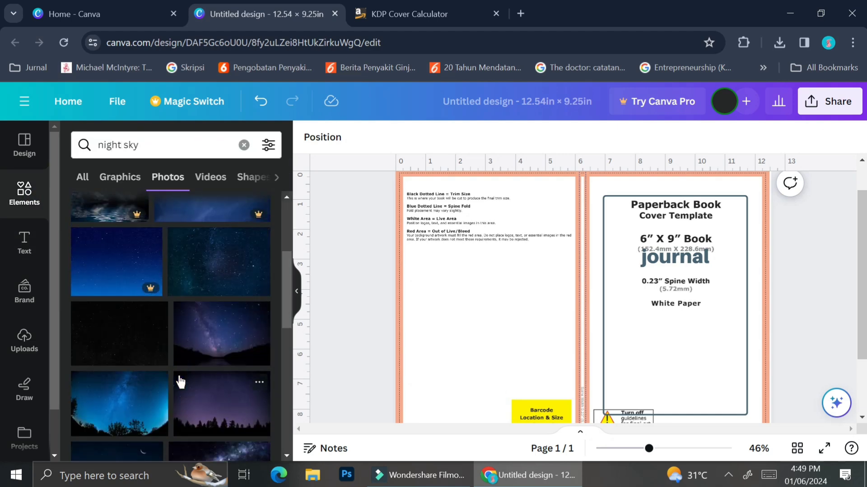
scroll(180, 382, down, 10)
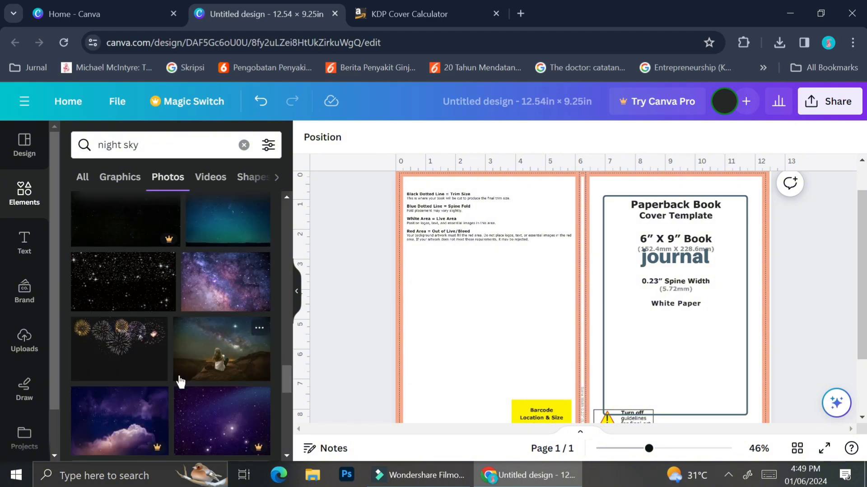
click(145, 299)
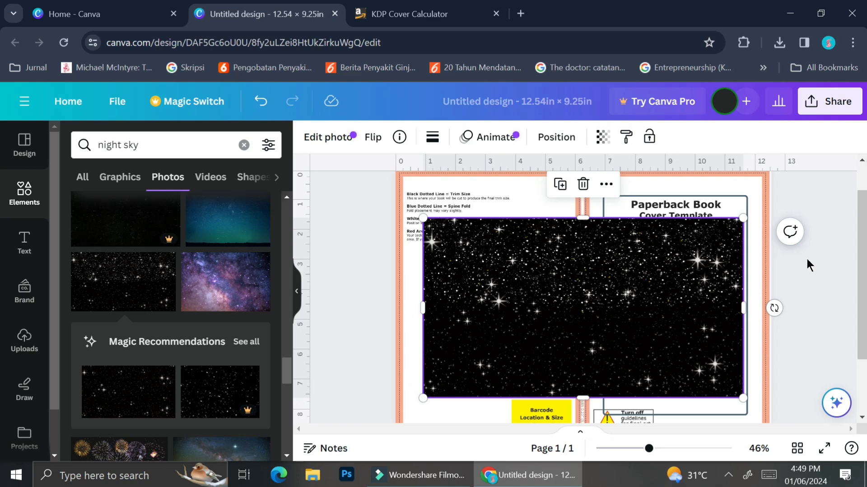
Turn the starry photo upside down and resize it from the upper-left page corner to cover the whole template
drag(775, 308, 427, 300)
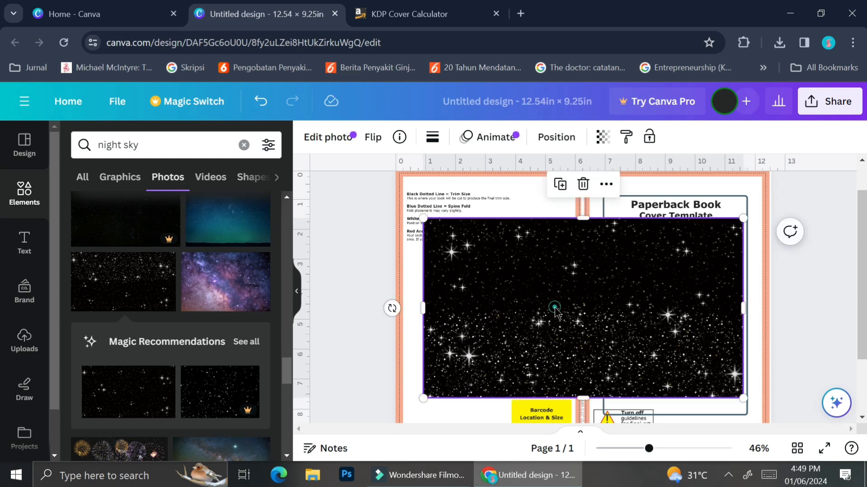
drag(555, 307, 527, 260)
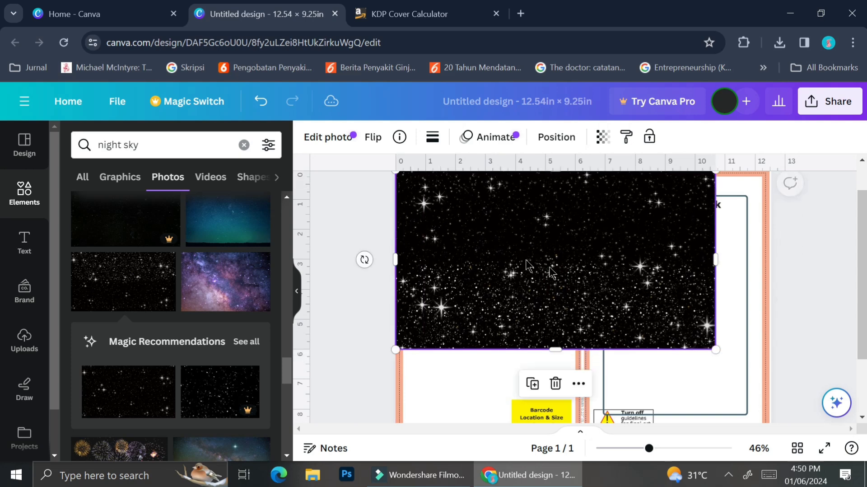
drag(714, 349, 747, 426)
scroll(742, 361, down, 3)
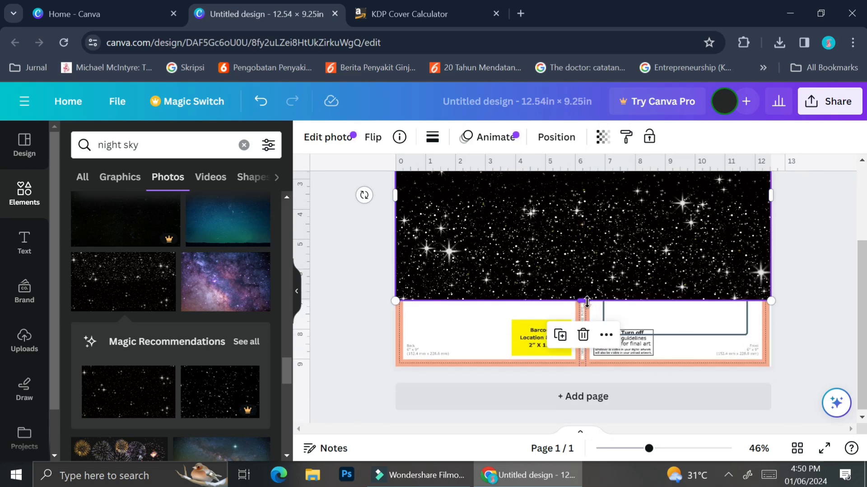
drag(587, 302, 585, 377)
scroll(596, 289, up, 3)
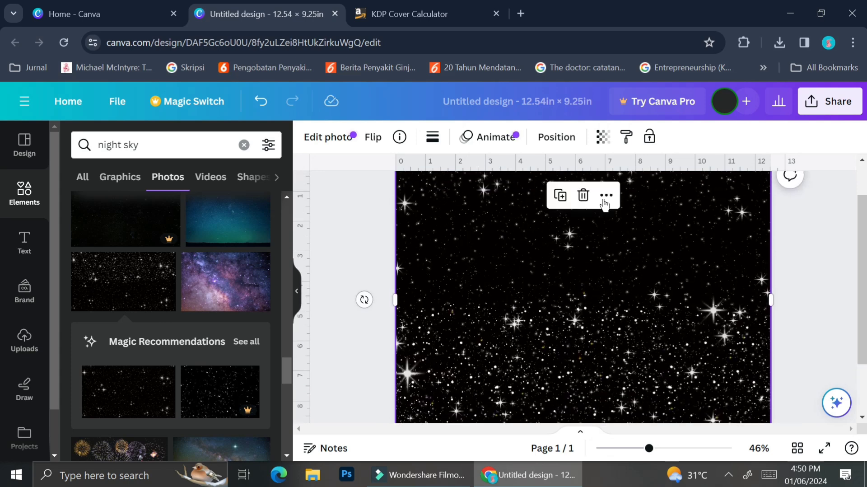
Lower the starry photo's Transparency value so the template guides show through
click(603, 136)
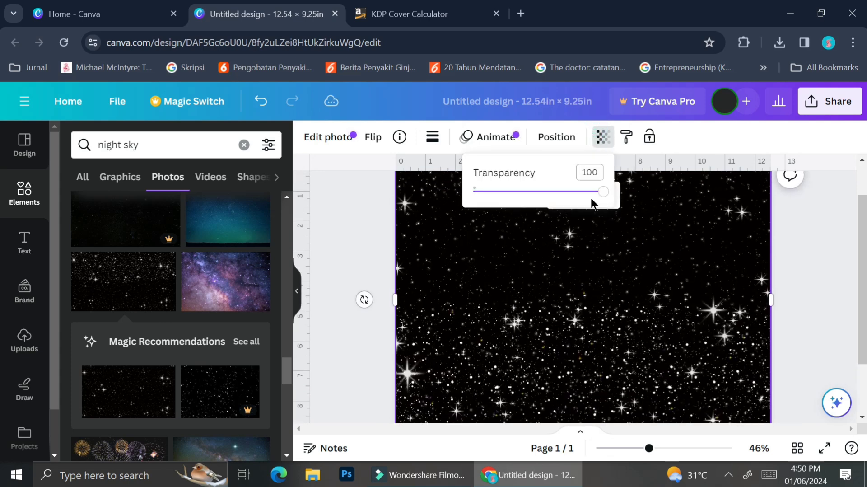
drag(594, 197, 525, 209)
click(834, 282)
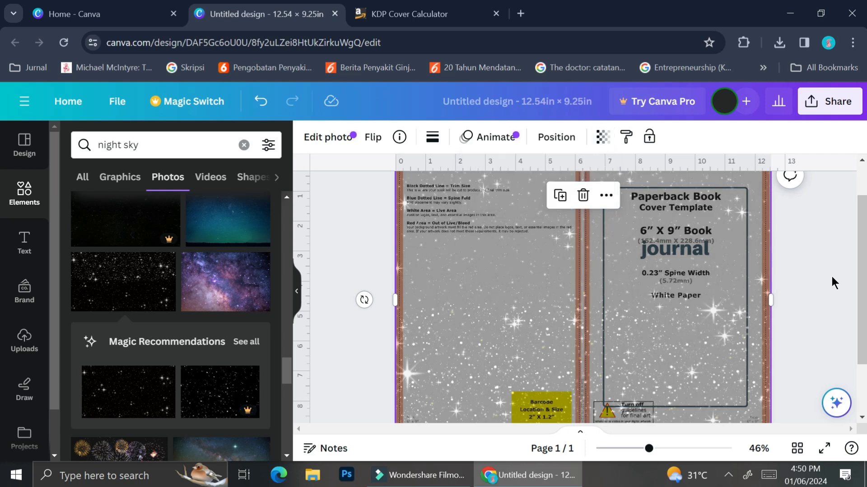
Search the design elements for "frame" and reopen the query to refine it to "moon frame"
scroll(834, 282, up, 1)
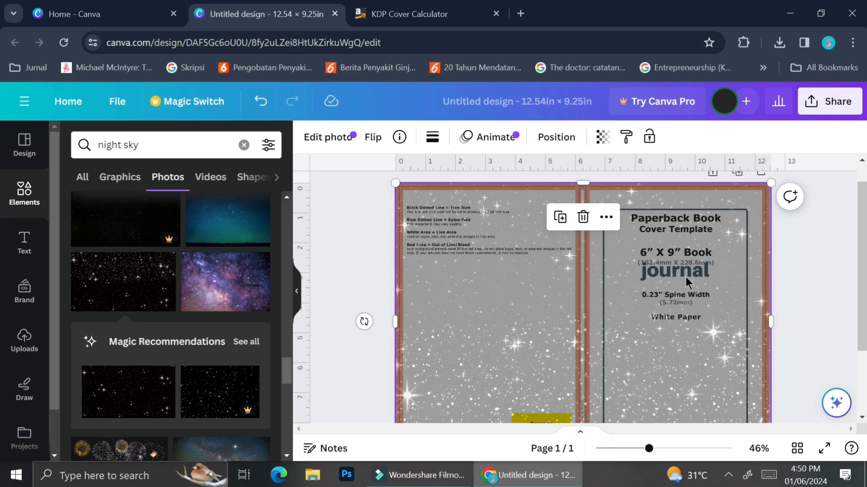
click(824, 247)
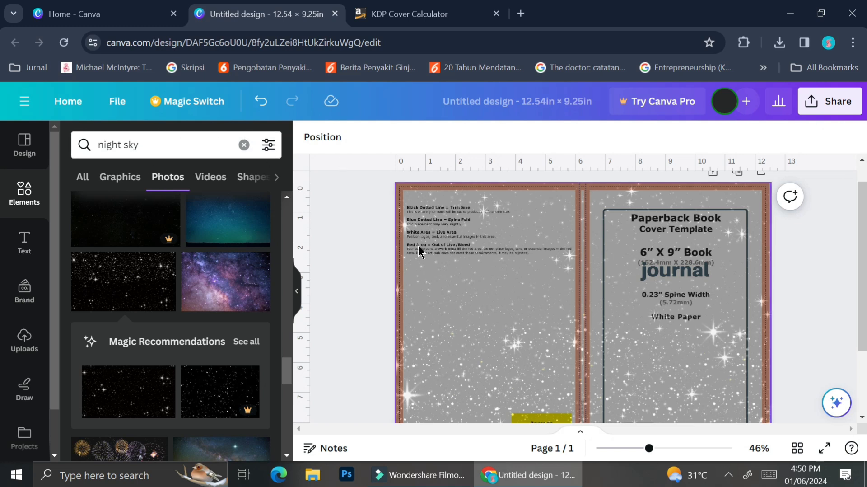
click(243, 145)
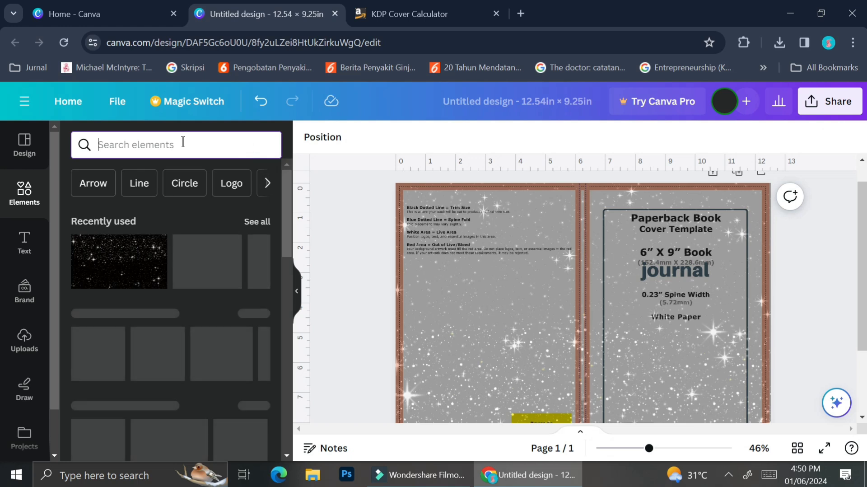
text(fra)
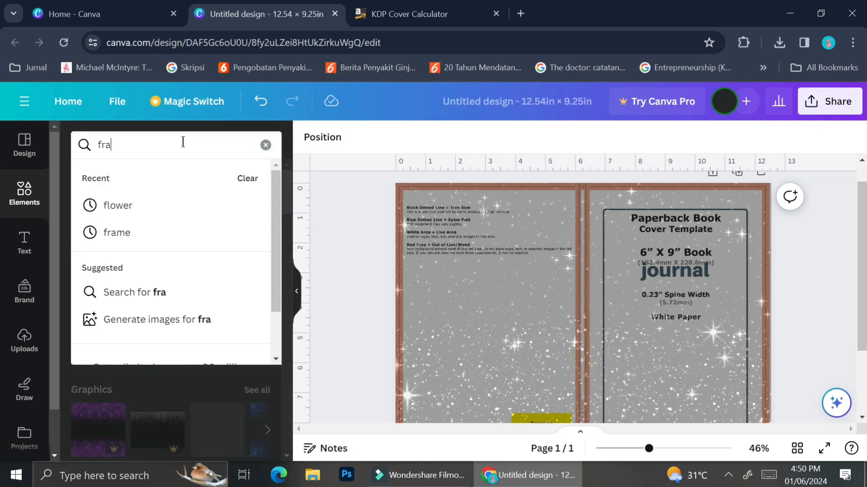
text(me)
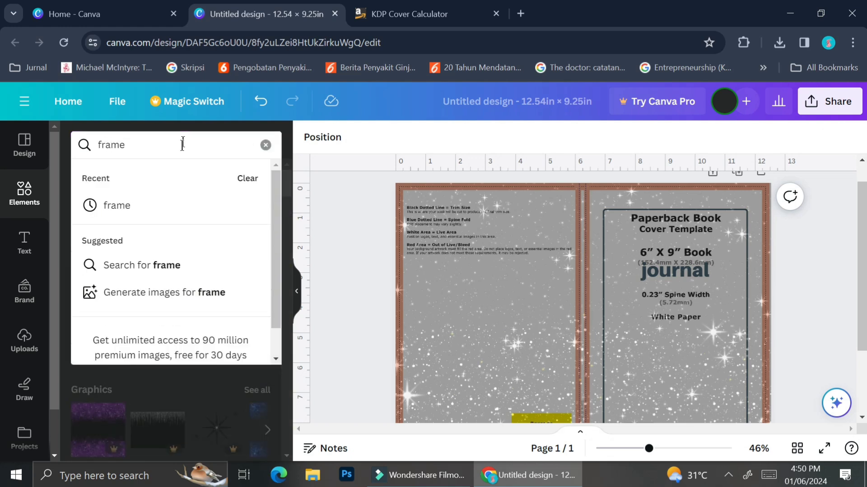
click(163, 206)
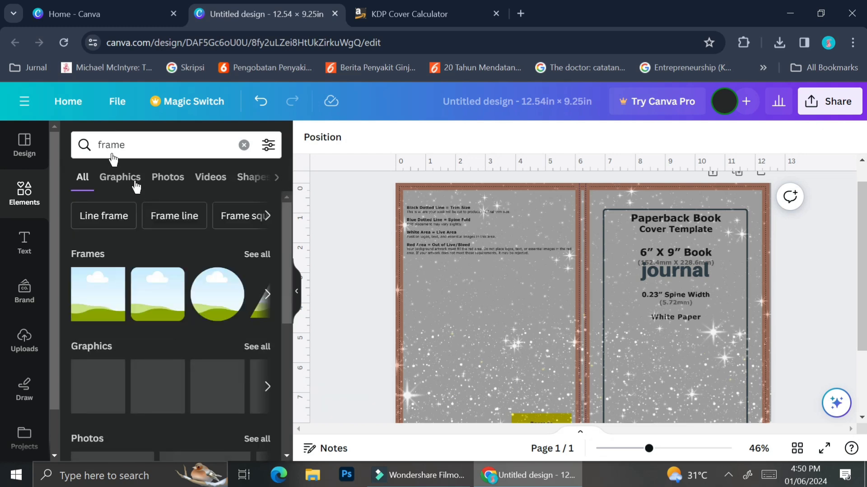
click(96, 140)
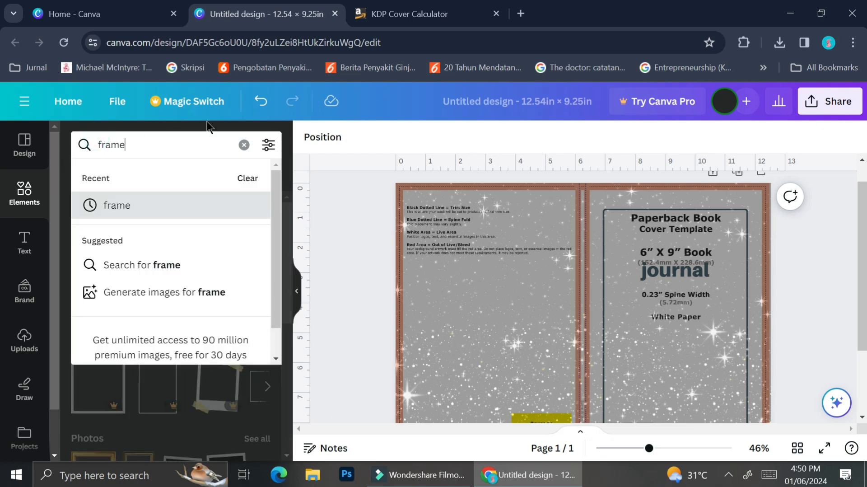
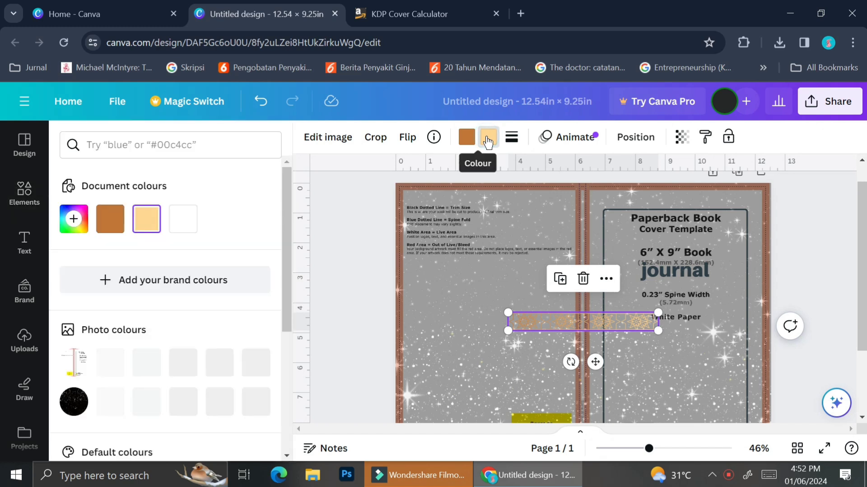
Recolour both colours of the ornamental border strip to white (#ffffff)
click(191, 214)
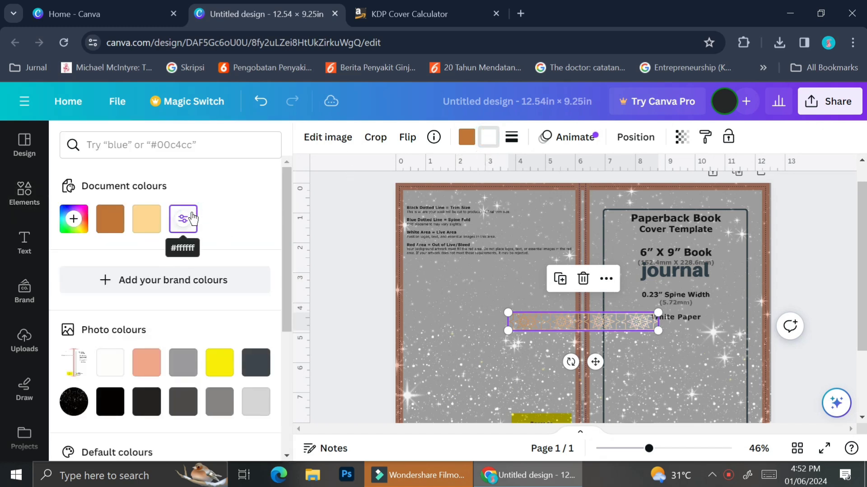
click(467, 138)
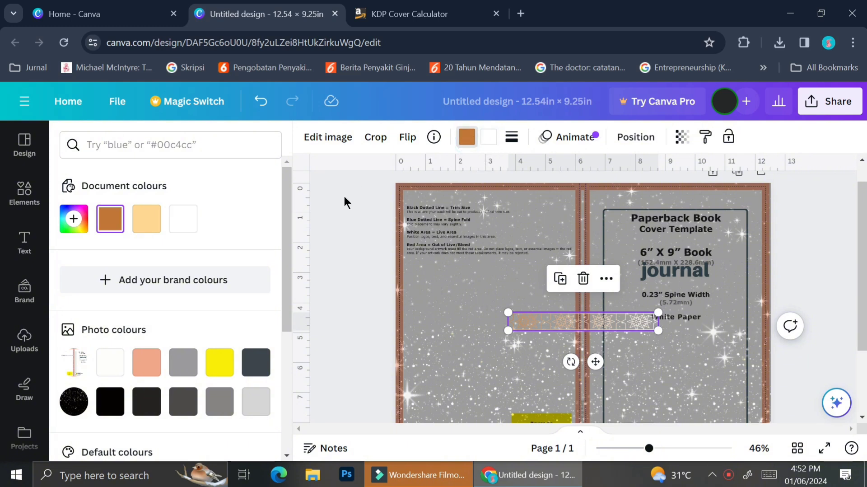
click(183, 218)
Move the white border strip to the cover's upper-left corner, shrink it, and place a copy beside it along the top edge
drag(560, 328, 446, 193)
drag(545, 201, 497, 195)
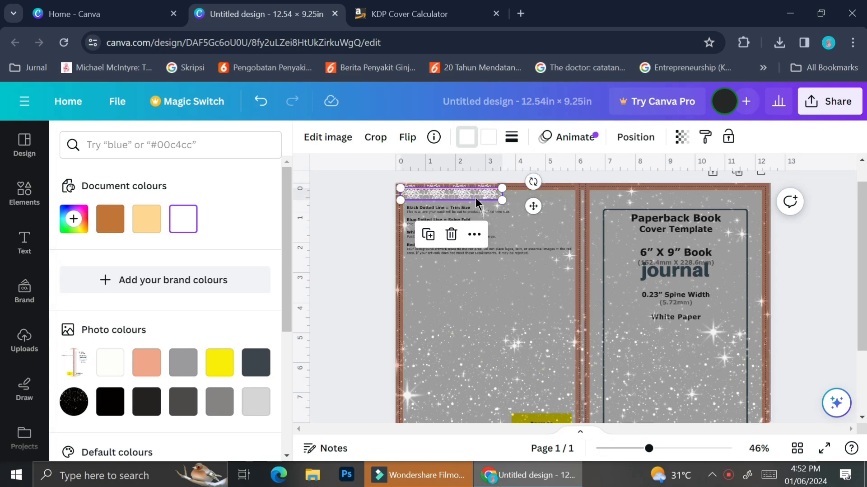
drag(474, 196, 570, 189)
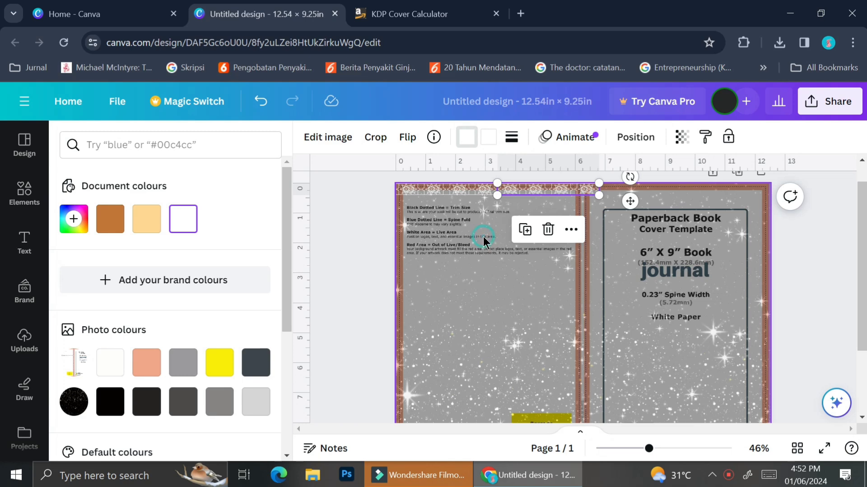
Line up the border strip copies end to end across the cover's full width and group them
ctrl+scroll(557, 221, up, 5)
scroll(529, 219, up, 1)
drag(498, 211, 482, 235)
scroll(427, 232, right, 2)
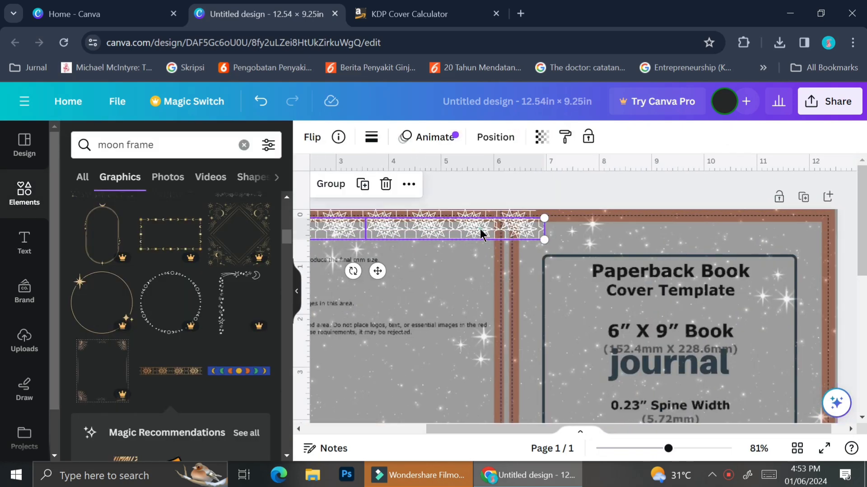
ctrl+scroll(482, 235, down, 5)
key(ctrl+g)
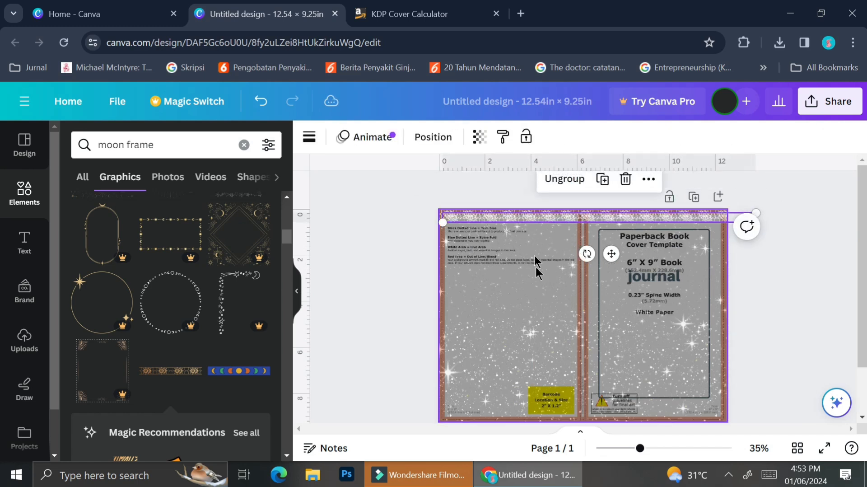
Align the grouped border with the cover's top edge and place a copy of it along the bottom edge
drag(534, 212, 533, 218)
drag(541, 218, 523, 418)
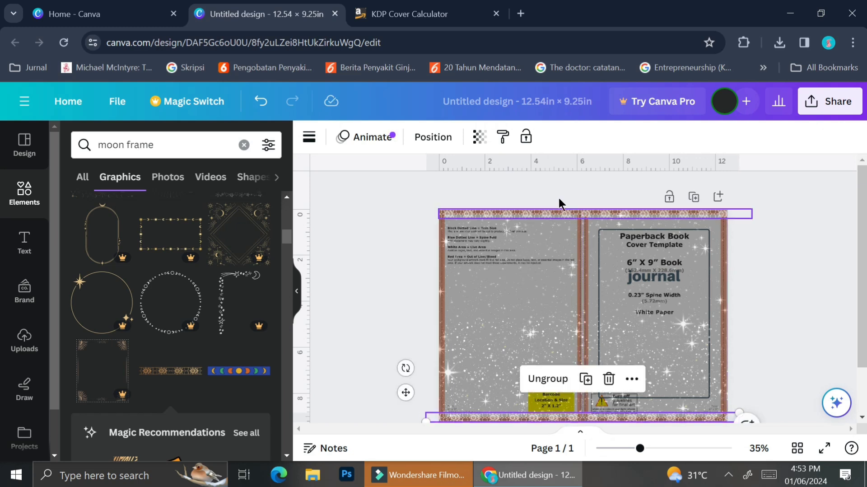
click(429, 475)
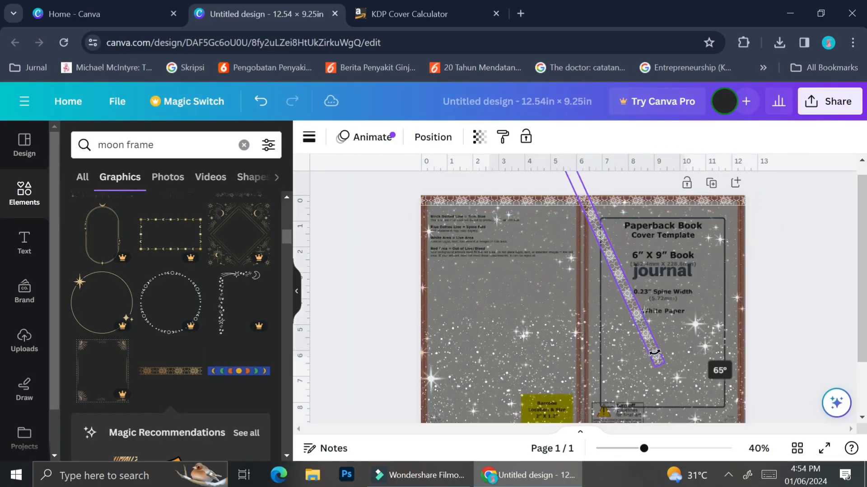
Set the starry photo's Transparency value to 100 so it fully hides the template
click(636, 276)
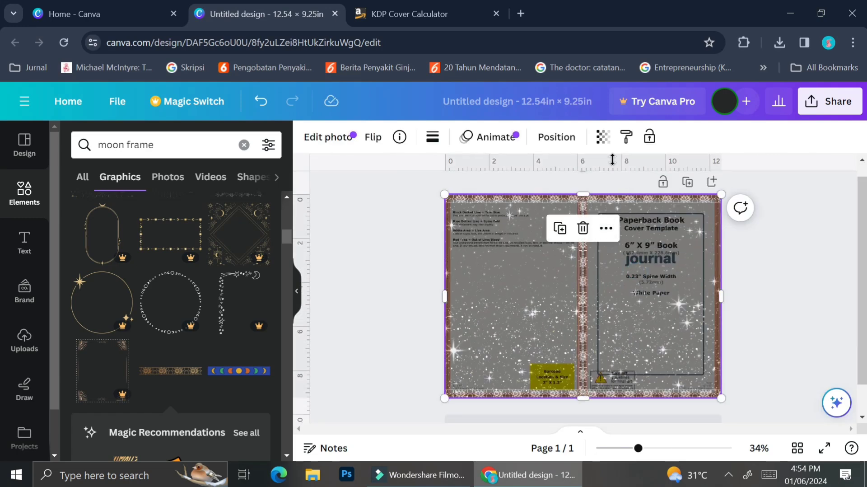
click(604, 137)
drag(541, 191, 608, 192)
key(Escape)
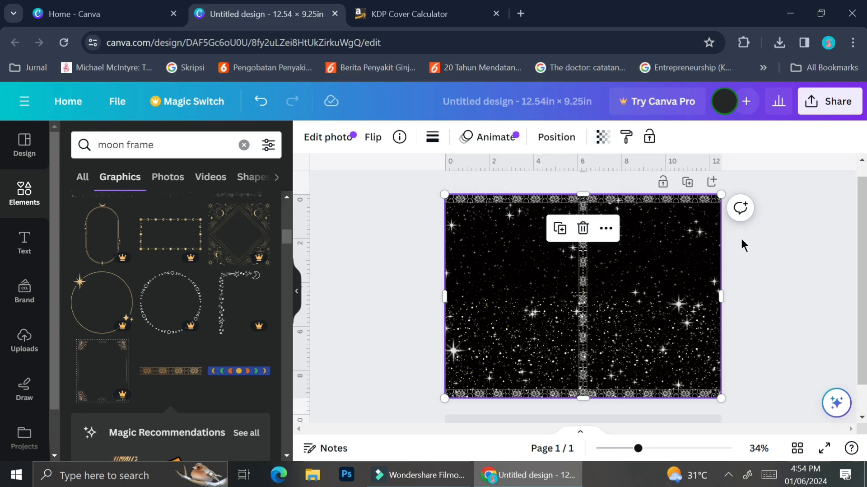
Send the starry photo to the back and delete the paperback cover template lying over it
scroll(746, 250, up, 3)
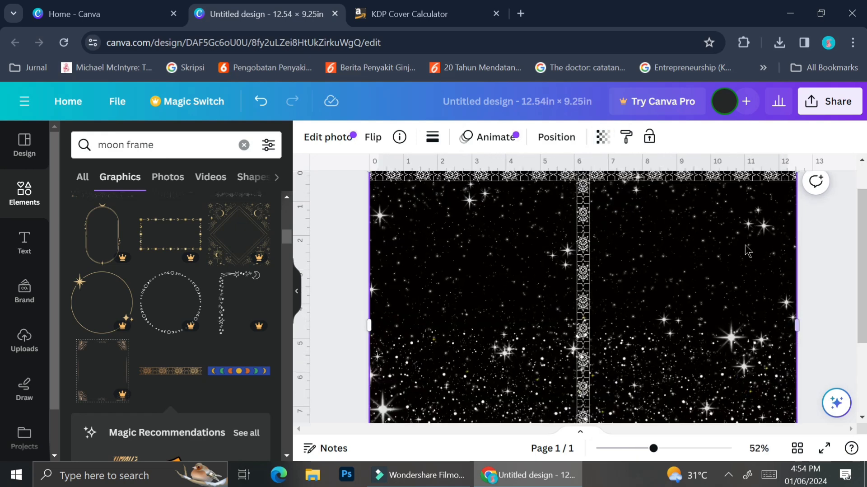
scroll(748, 250, down, 2)
scroll(747, 249, down, 1)
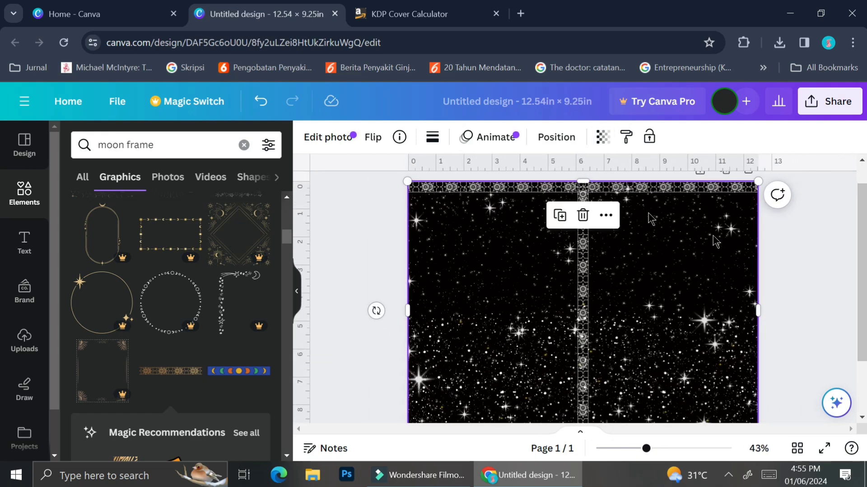
click(603, 137)
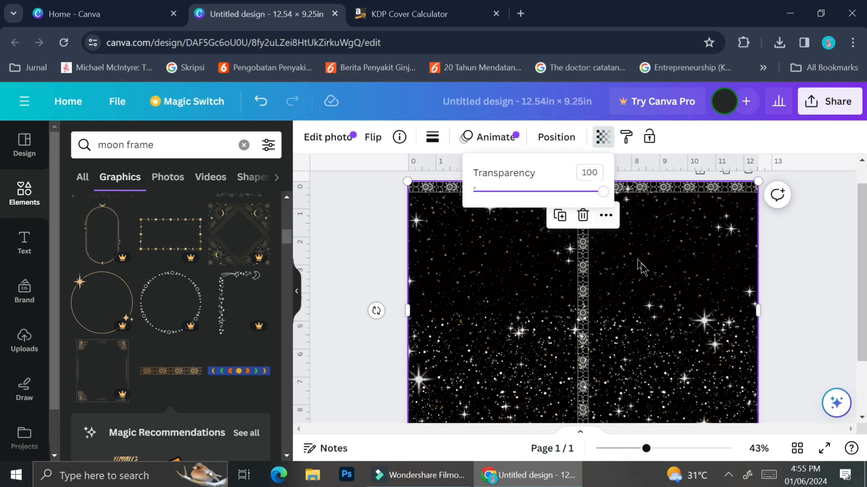
click(654, 272)
right_click(654, 273)
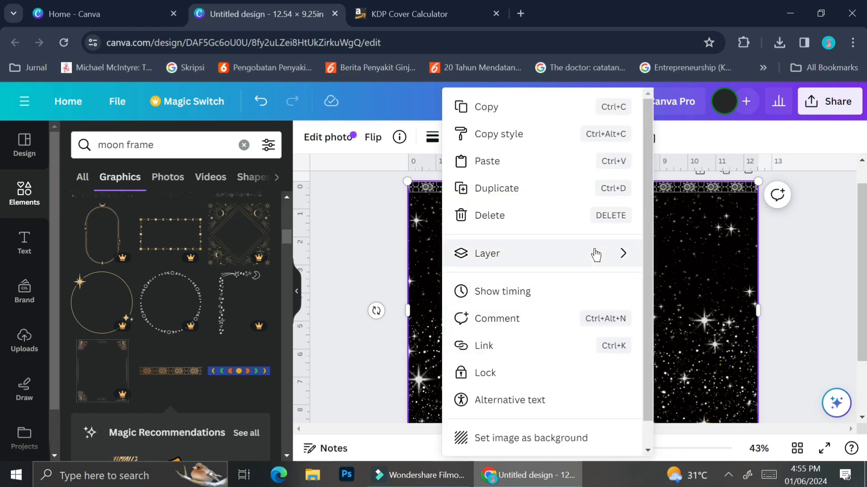
mouse_move(596, 254)
click(679, 347)
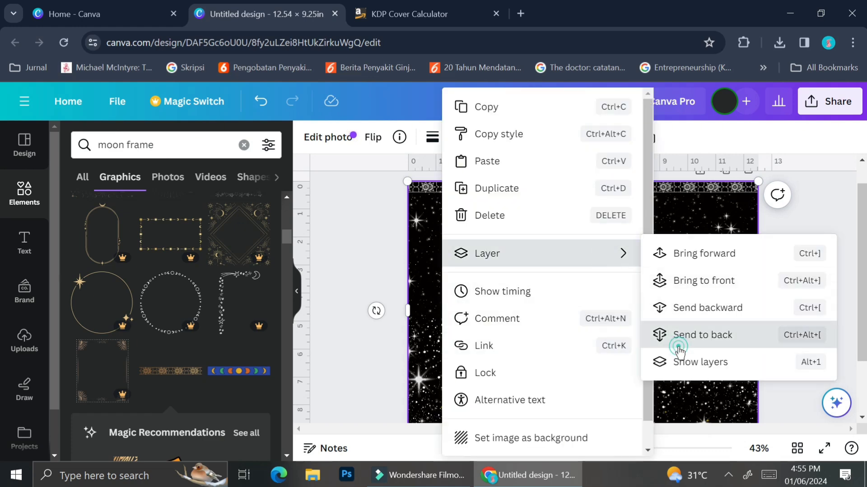
click(685, 282)
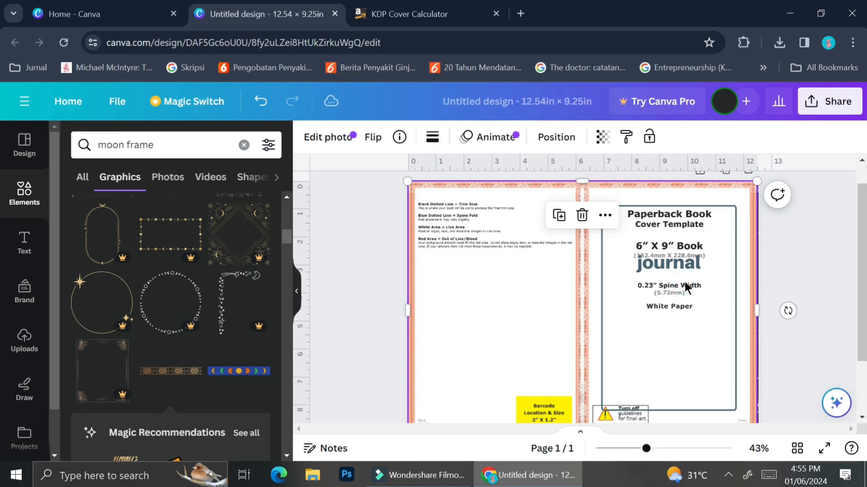
key(Delete)
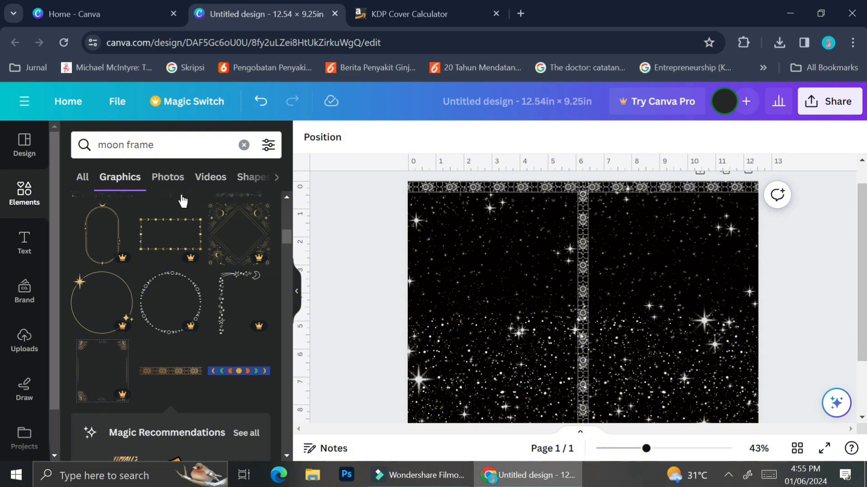
Search the design elements for "textures"
scroll(405, 298, down, 1)
scroll(404, 298, up, 1)
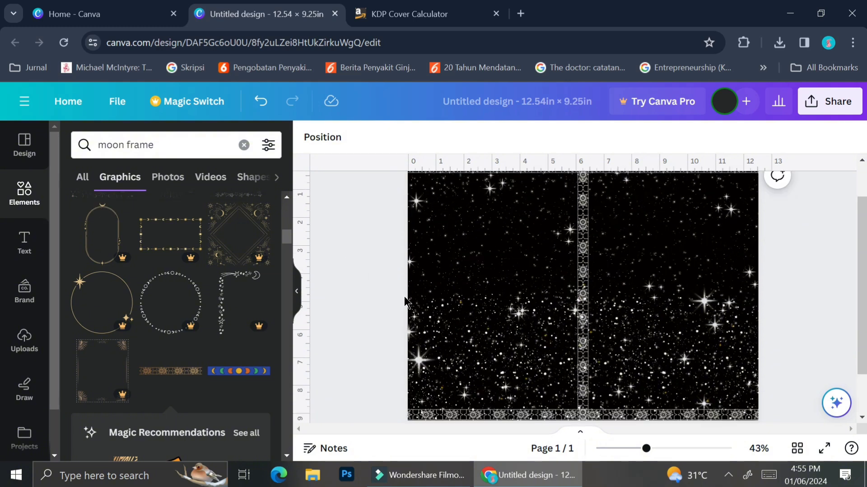
click(244, 145)
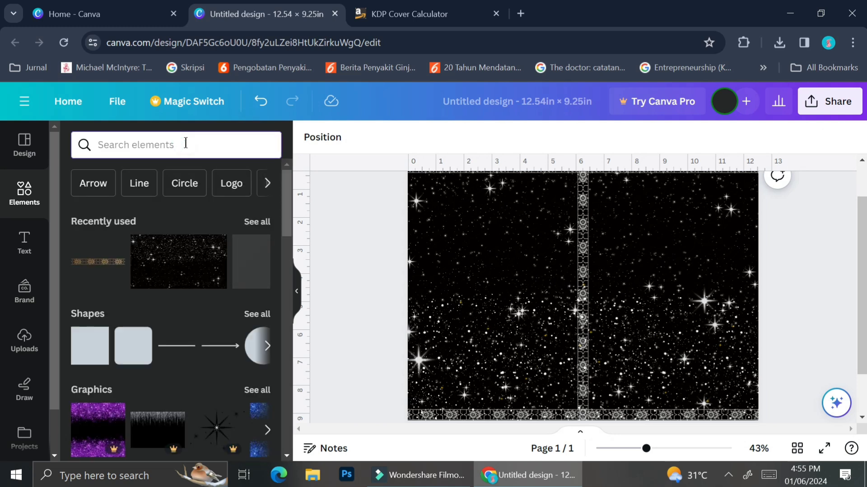
text(texture)
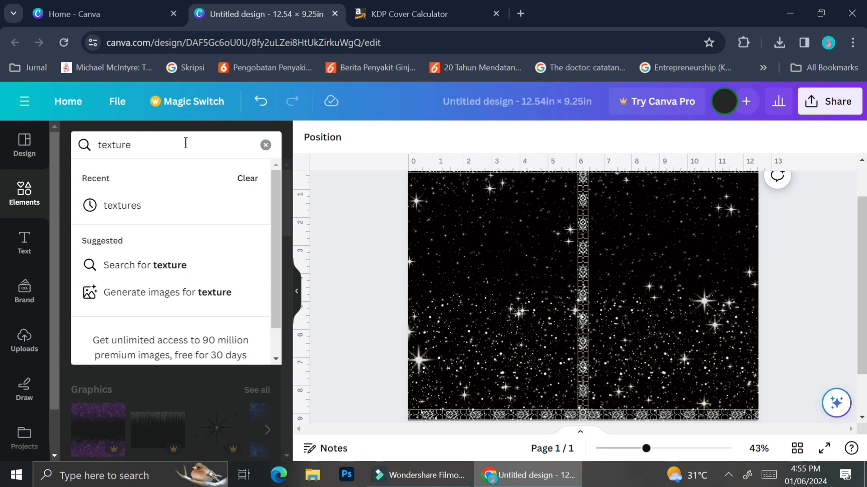
click(163, 201)
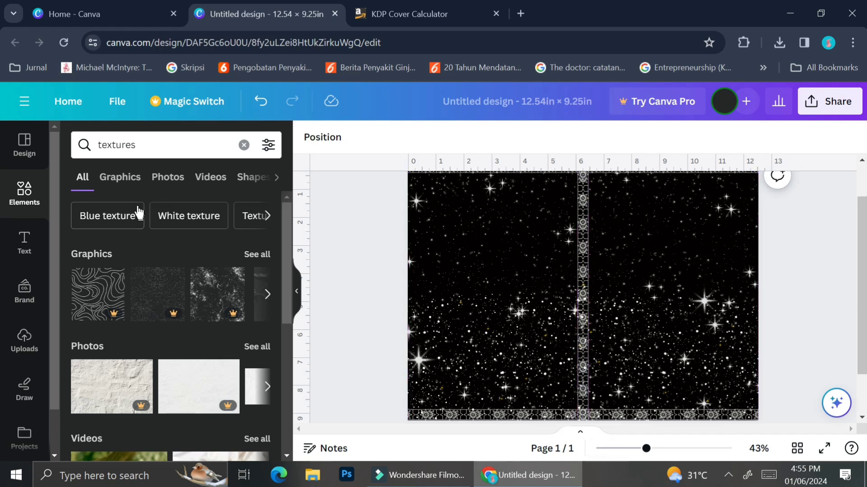
Add the pale white brush-stroke graphic from the texture results and place it on the upper part of the front cover
scroll(240, 334, down, 2)
scroll(240, 334, up, 2)
scroll(240, 334, down, 2)
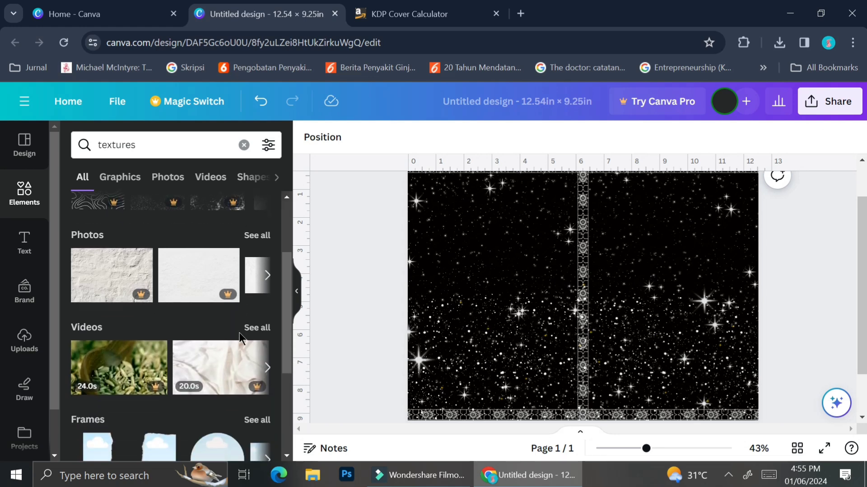
scroll(239, 332, up, 1)
scroll(239, 332, down, 1)
scroll(239, 332, up, 1)
scroll(239, 336, up, 2)
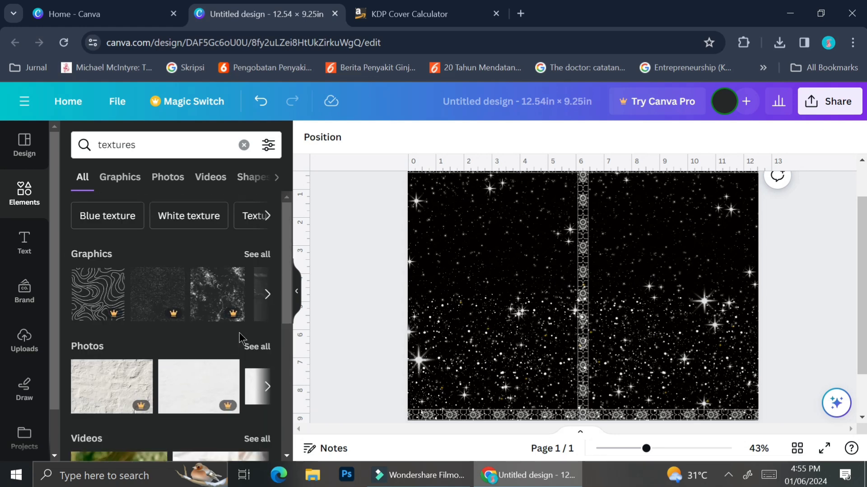
click(255, 257)
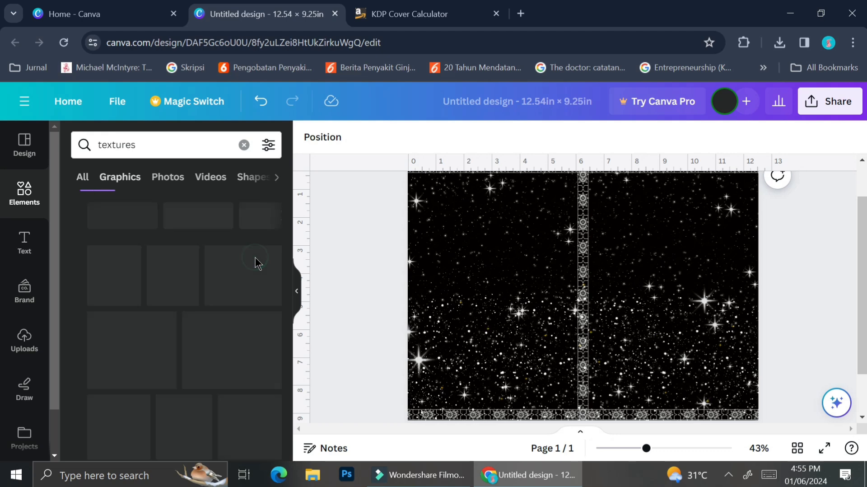
scroll(198, 347, down, 1)
scroll(196, 348, down, 1)
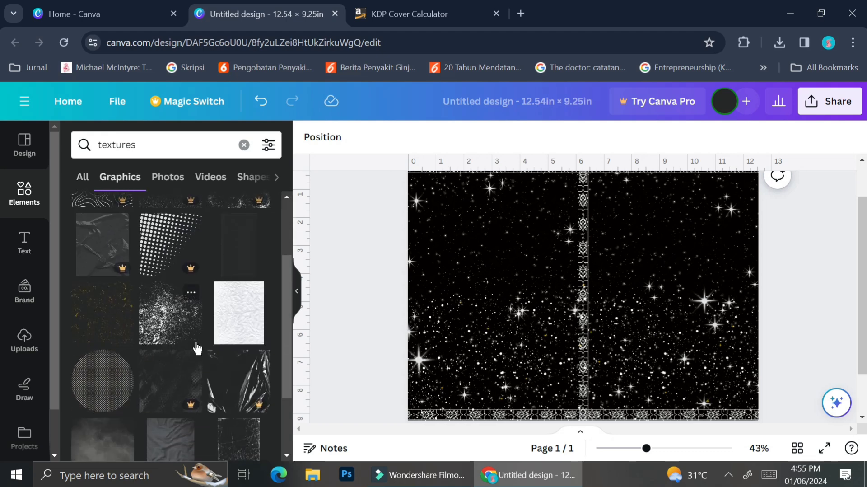
scroll(224, 322, down, 1)
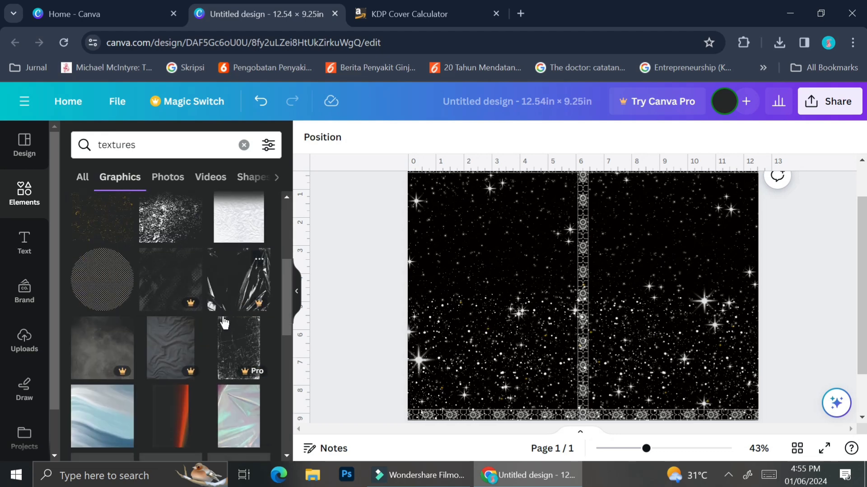
scroll(224, 322, down, 3)
scroll(224, 321, down, 3)
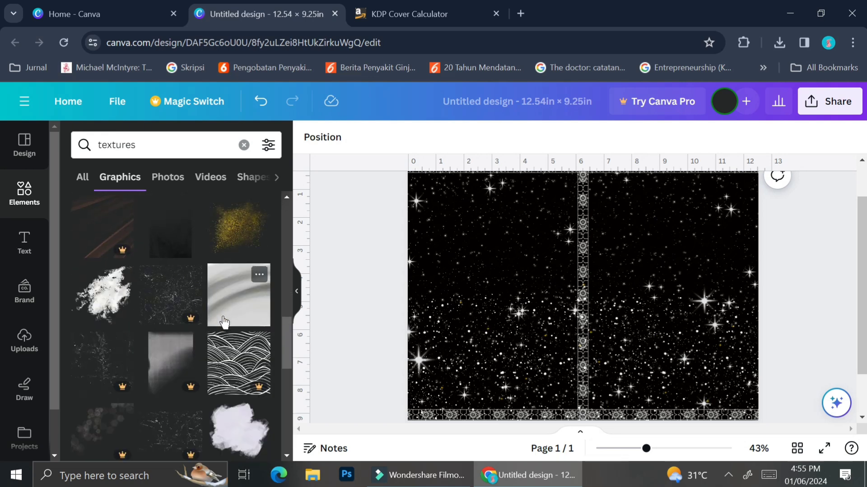
scroll(224, 322, down, 2)
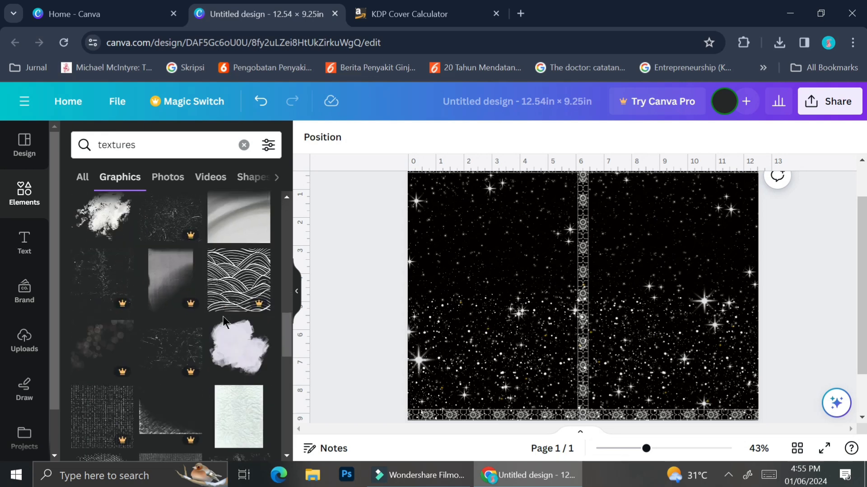
click(239, 348)
drag(691, 292, 705, 266)
key(Escape)
scroll(686, 286, down, 1)
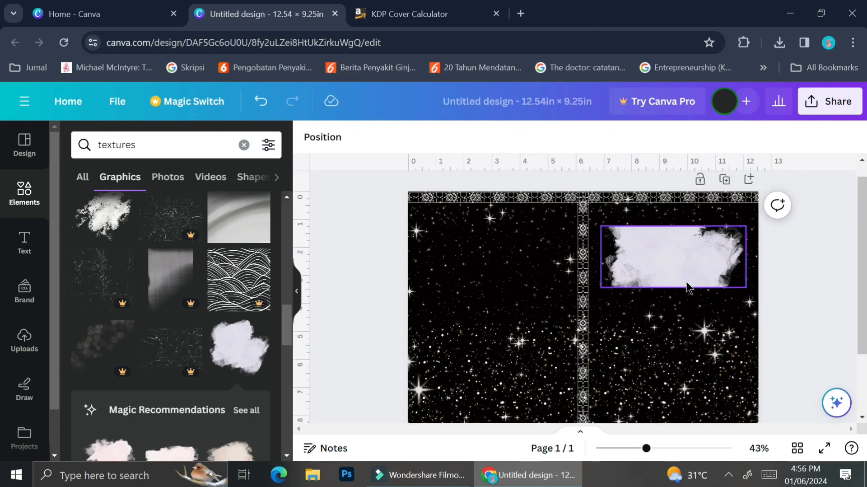
Add the heading "My Notebook", reduce it to size 38 and center it on the white brush stroke
scroll(727, 302, up, 3)
click(19, 264)
click(147, 305)
text(My Notebook)
drag(554, 299, 671, 290)
drag(774, 319, 735, 296)
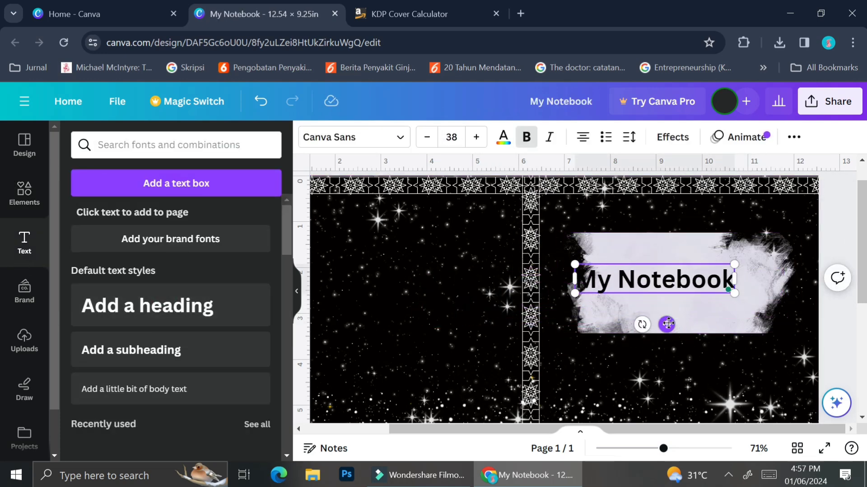
drag(664, 324, 691, 330)
Try other fonts on the "My Notebook" title, including Jonathan
click(397, 137)
click(182, 340)
click(165, 367)
click(165, 395)
scroll(185, 330, down, 15)
scroll(165, 338, down, 3)
click(164, 310)
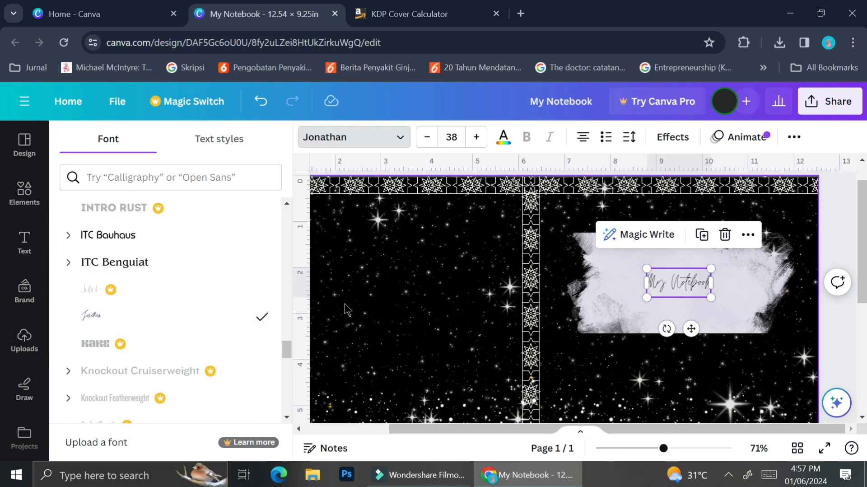
Set the "My Notebook" title in a plain serif font
scroll(164, 316, down, 5)
click(181, 333)
click(213, 416)
Break the title into two lines after "My" and tighten its line spacing
click(697, 297)
click(676, 294)
click(629, 137)
drag(707, 226, 687, 226)
scroll(672, 393, down, 3)
click(670, 397)
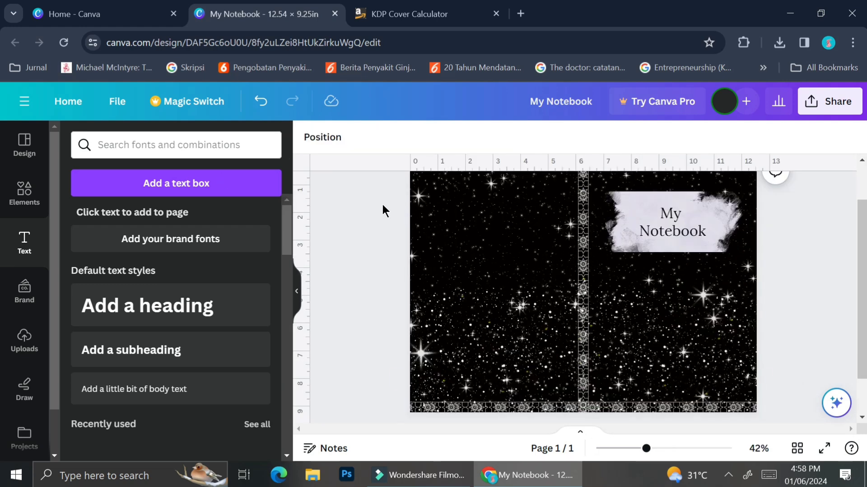
Search the design elements for "moon" and show all matching graphics
click(24, 192)
triple_click(166, 145)
text(moon)
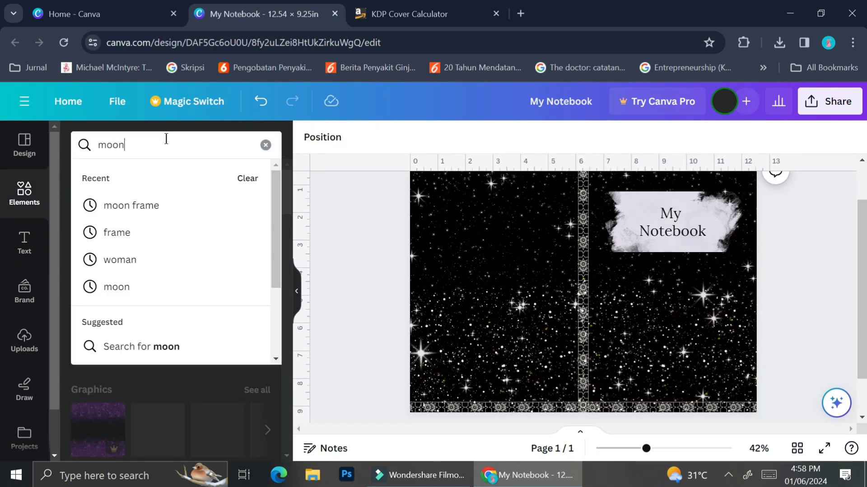
key(Return)
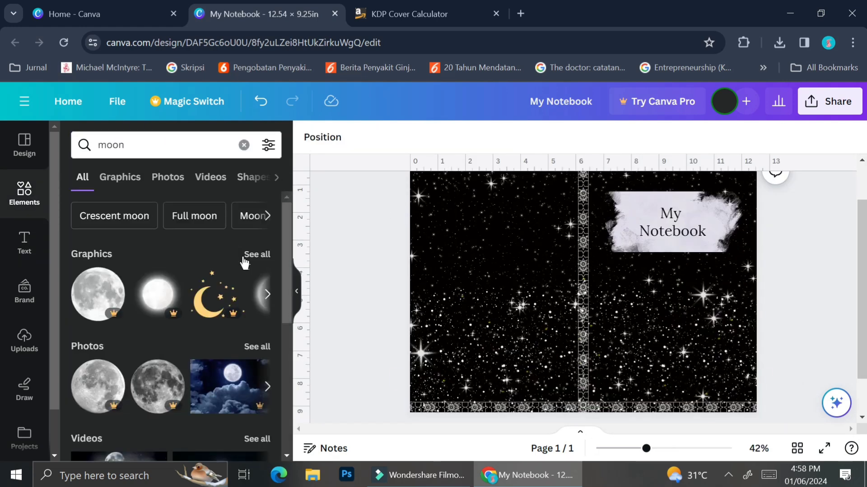
click(253, 252)
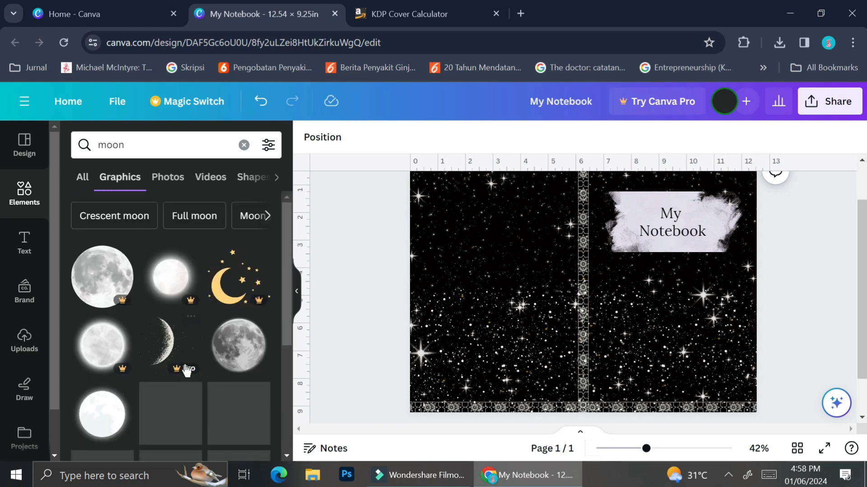
Add the crescent moon line drawing with a seated woman and place it centrally on the upper part of the back cover
scroll(183, 366, down, 2)
scroll(186, 370, down, 5)
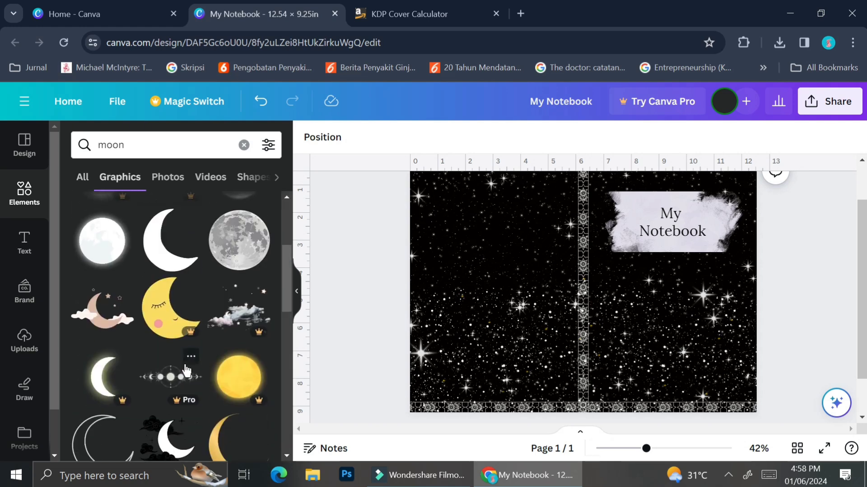
scroll(186, 371, down, 2)
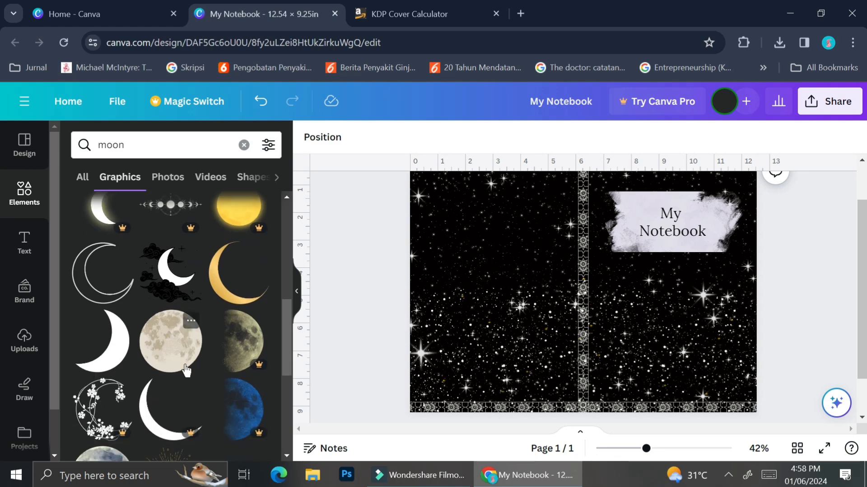
scroll(186, 371, down, 5)
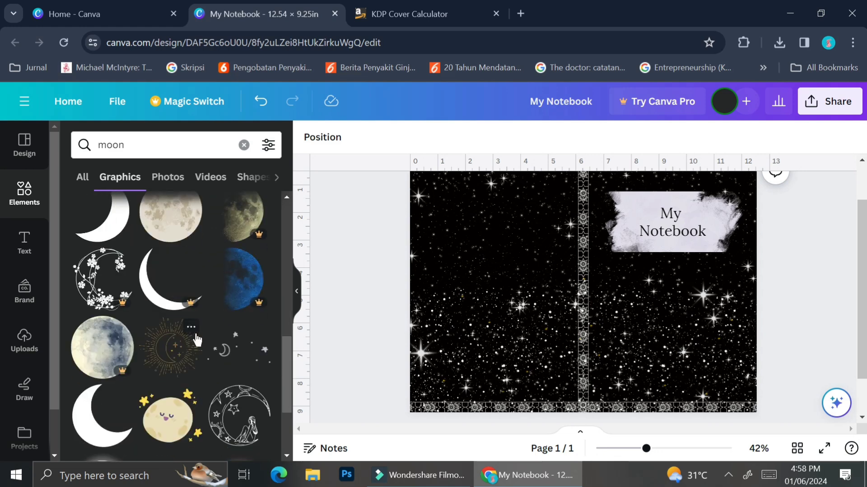
click(216, 357)
click(467, 138)
drag(519, 271, 472, 267)
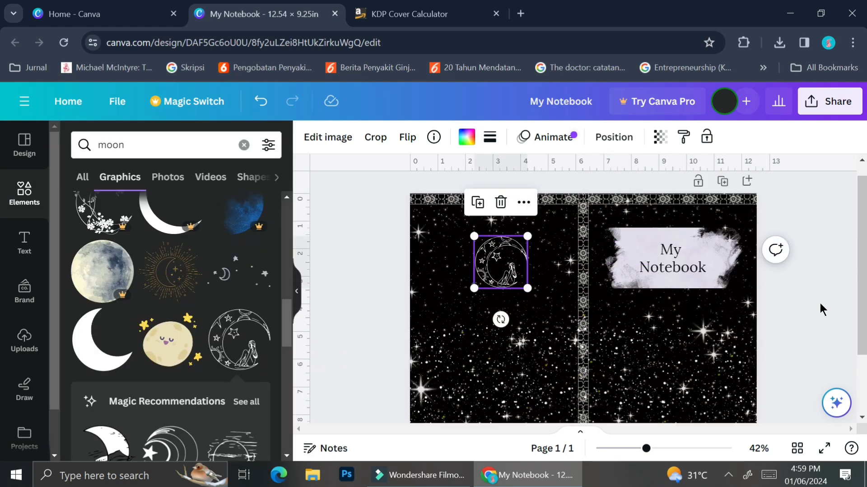
click(623, 403)
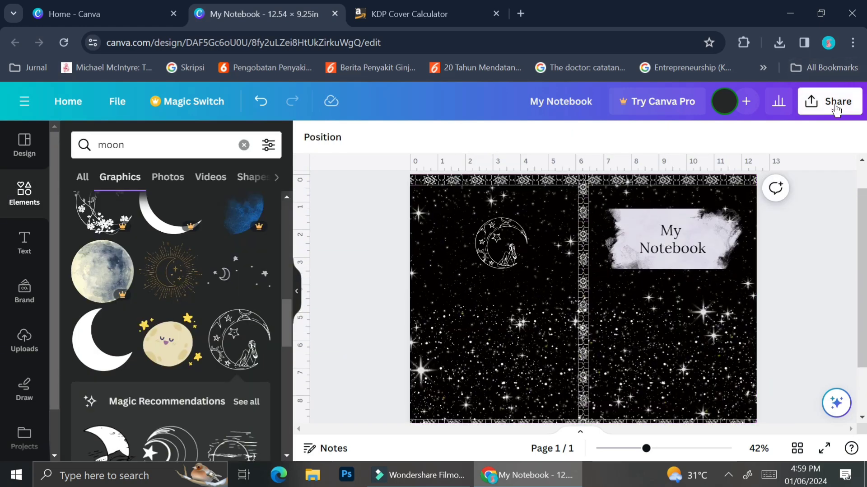
Open the download settings for the cover and choose PDF Print as the file type
click(836, 110)
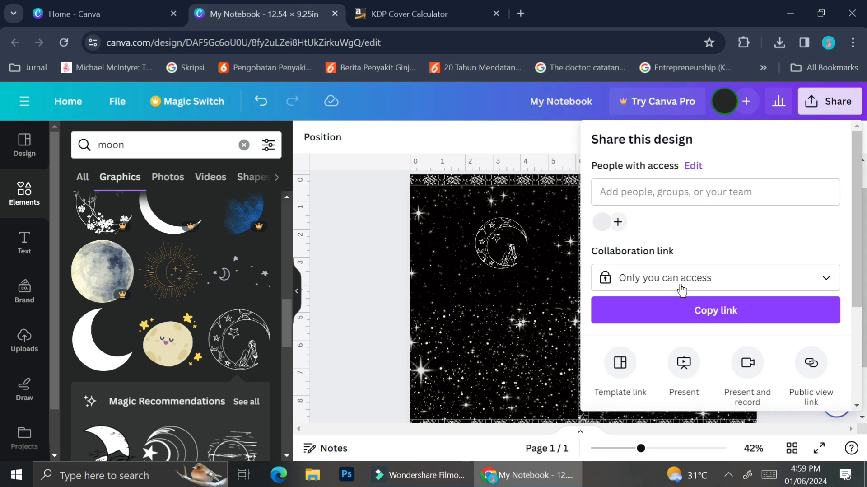
scroll(682, 290, down, 1)
scroll(682, 289, down, 3)
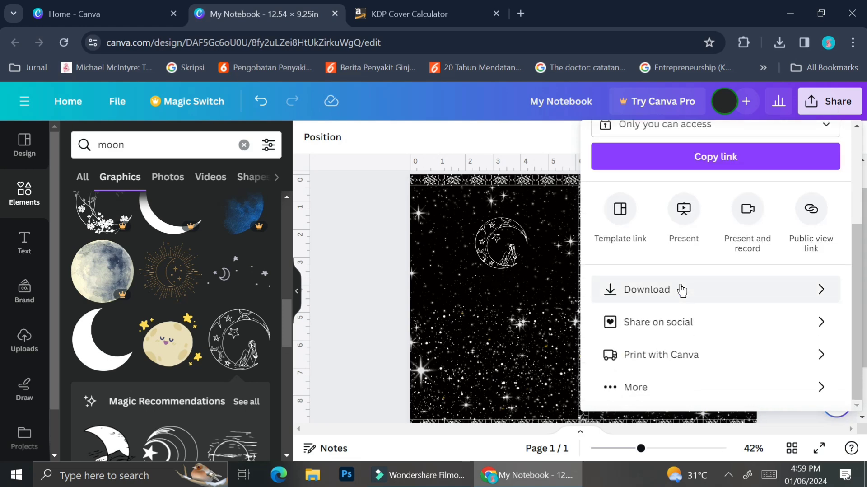
click(682, 290)
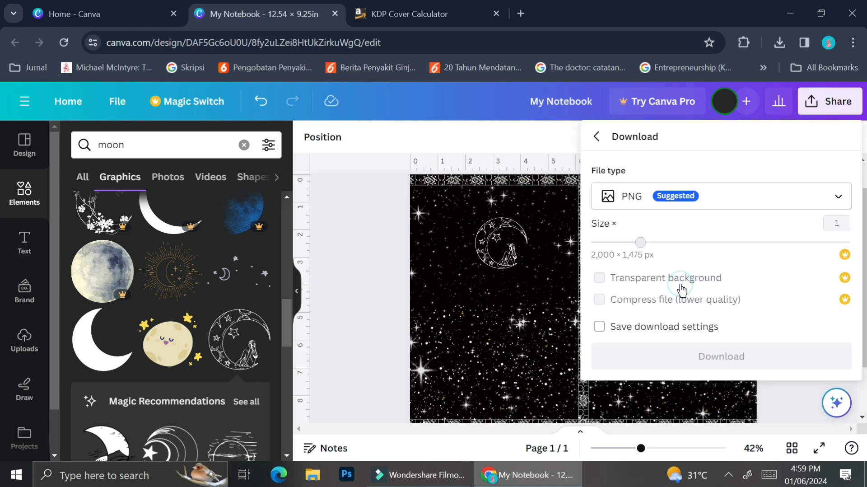
click(727, 209)
click(657, 348)
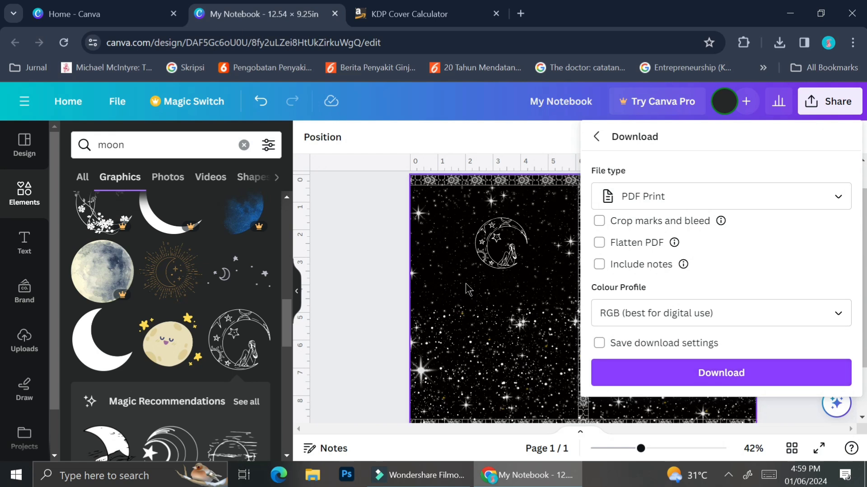
click(362, 279)
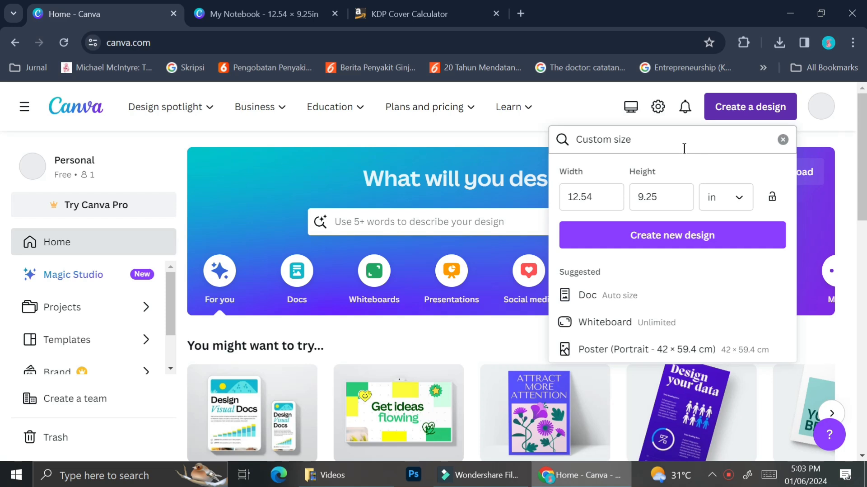
Create a new custom-size design 6.125 in wide and 9.25 in high
click(604, 192)
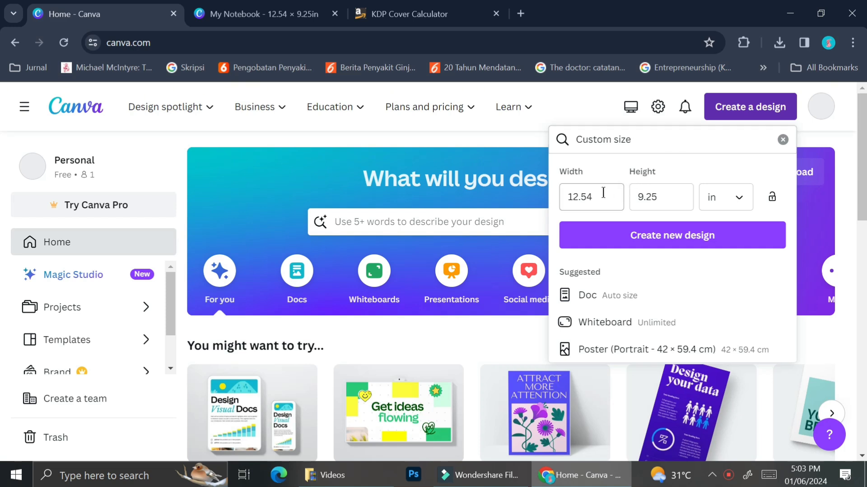
click(604, 192)
double_click(592, 197)
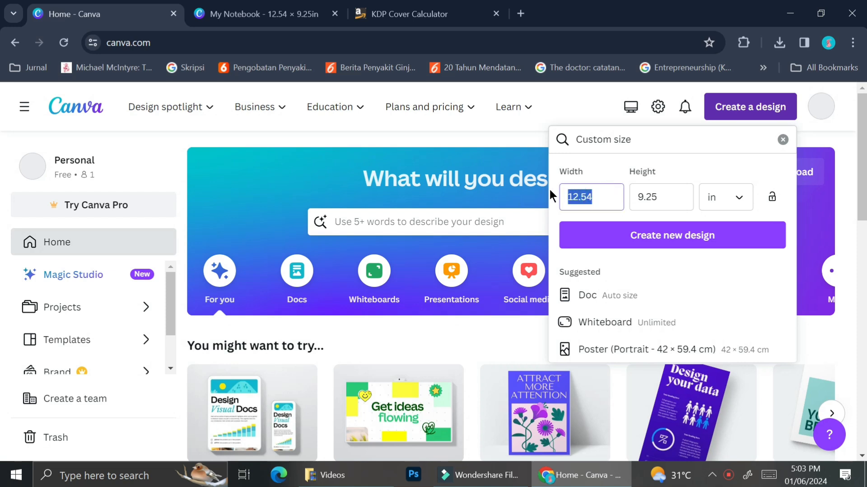
text(6.125)
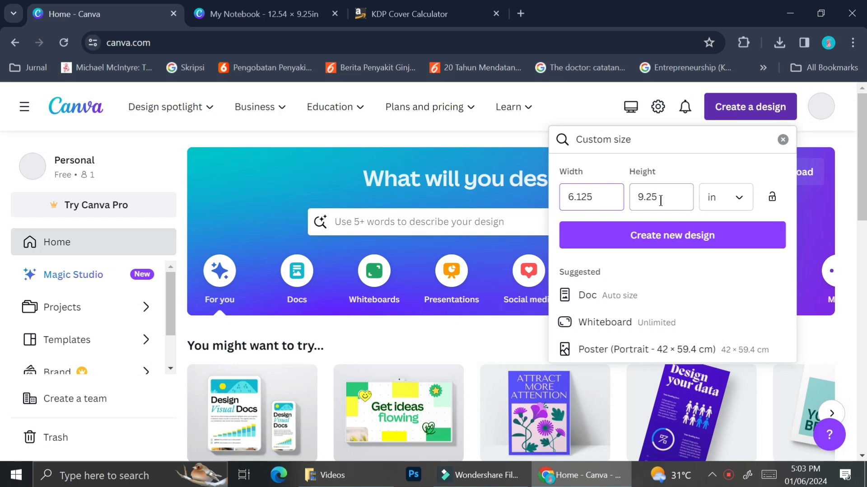
click(669, 240)
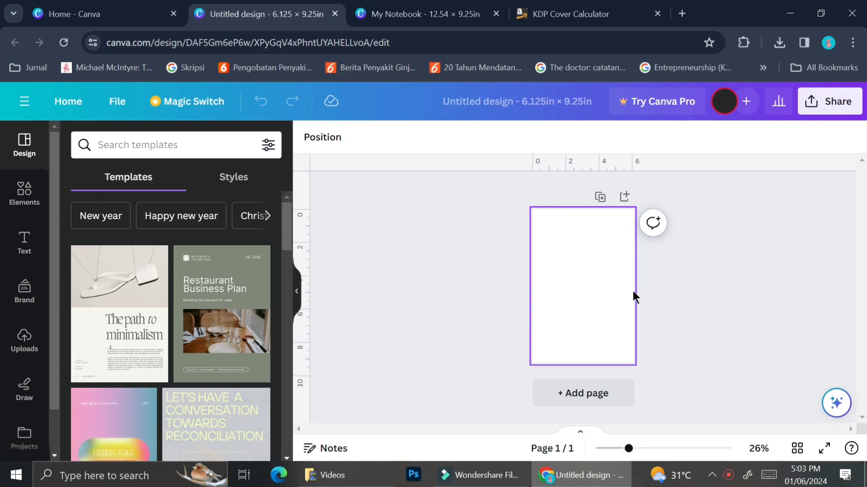
Search the design elements for "lines" and show all the line shapes
scroll(634, 293, up, 3)
scroll(528, 267, down, 2)
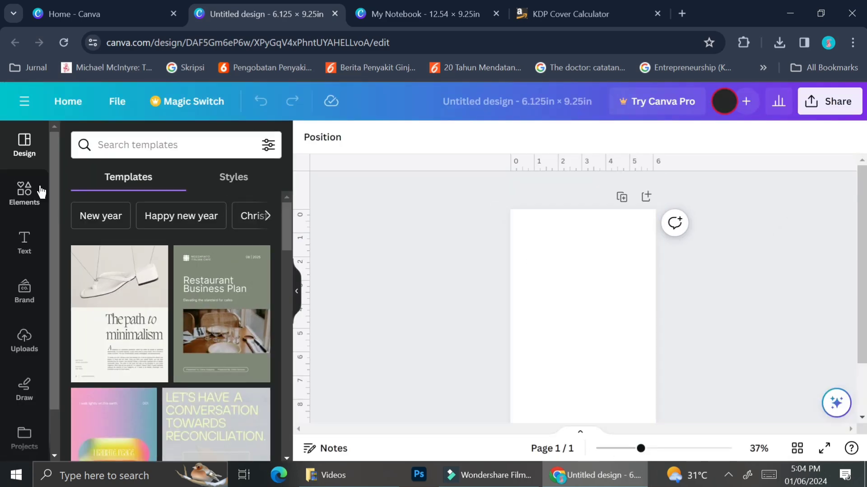
click(25, 192)
text(lines)
key(Return)
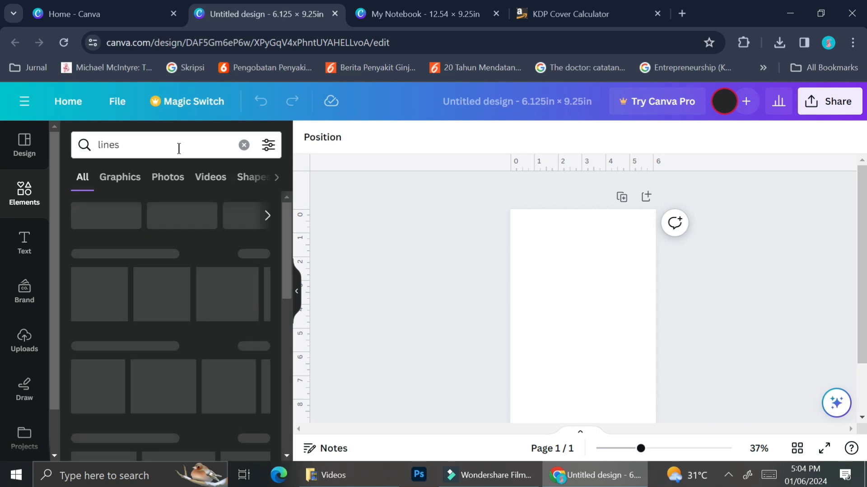
click(256, 255)
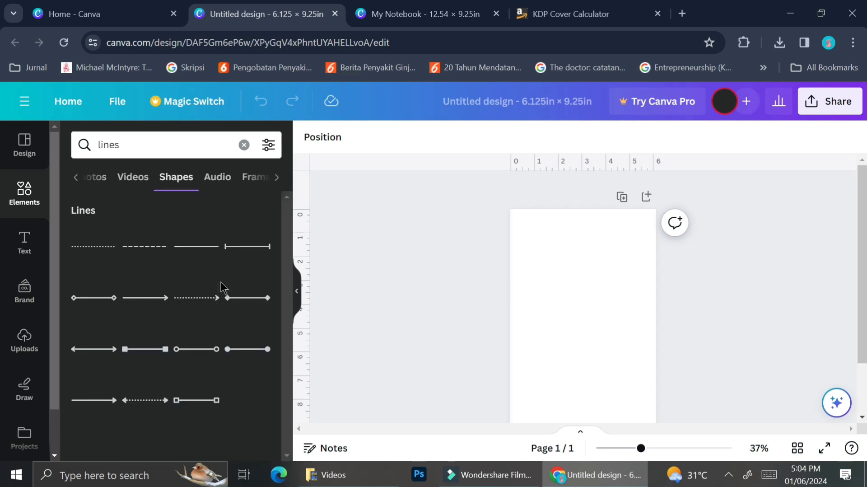
Add a dotted line near the top of the blank page, starting at its left edge, and stretch it across the full width
click(112, 246)
scroll(590, 356, up, 3)
drag(595, 397, 524, 280)
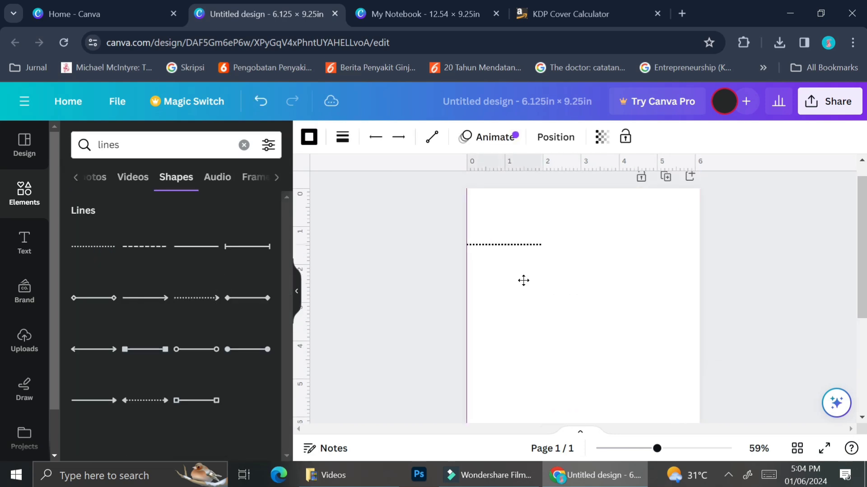
drag(542, 245, 710, 244)
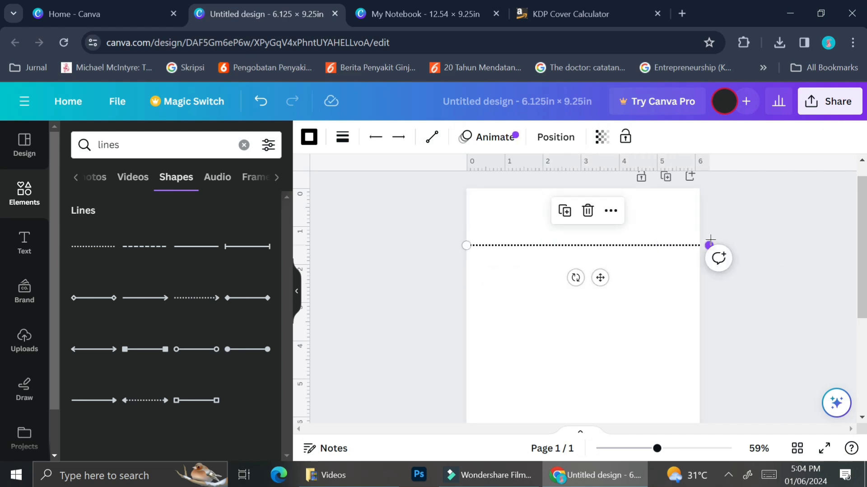
Duplicate the dotted line just below itself, and place a copy of the pair underneath with the same spacing
key(ctrl+d)
drag(606, 284, 604, 292)
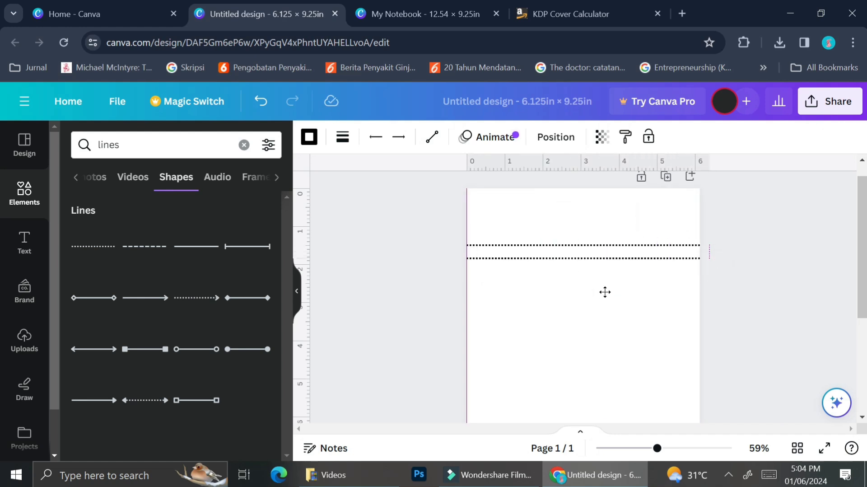
shift+click(682, 246)
key(ctrl+d)
drag(605, 296, 601, 315)
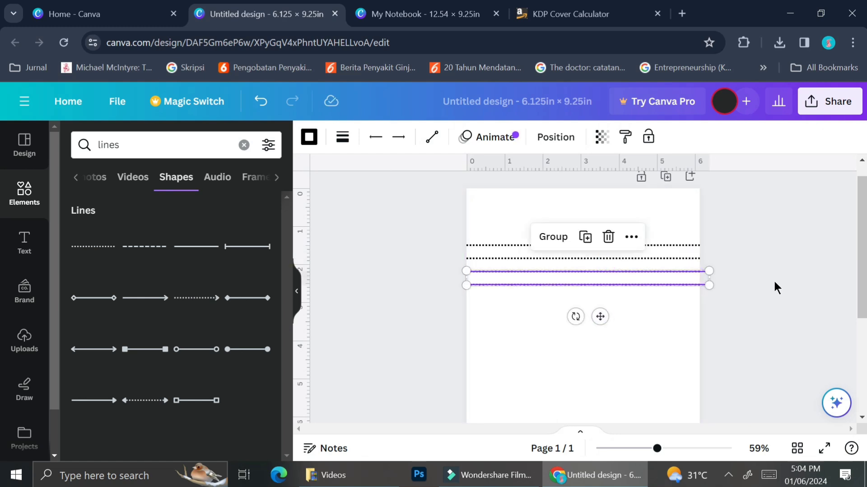
Duplicate the lower pair of dotted lines and place the copy directly underneath with the same spacing
key(ctrl+d)
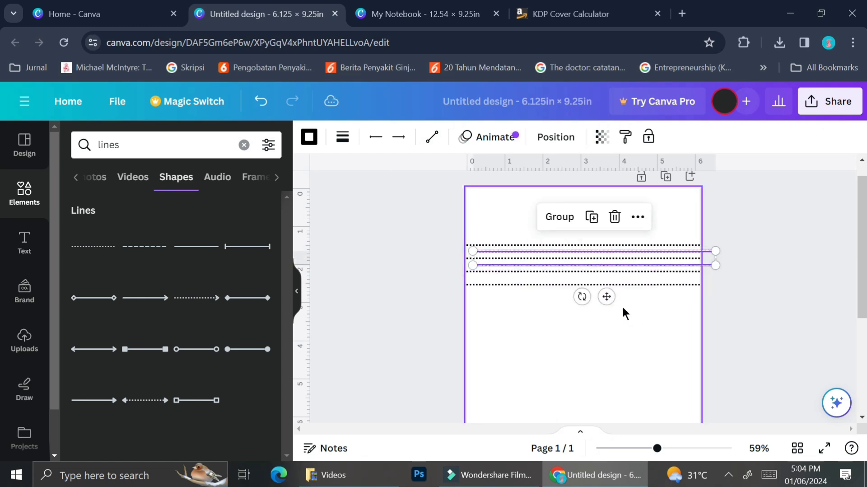
drag(608, 298, 598, 343)
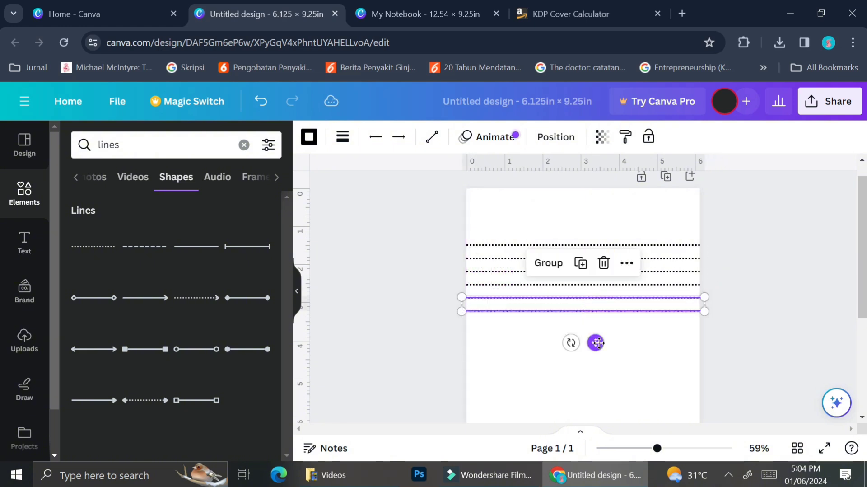
click(739, 345)
scroll(620, 331, down, 3)
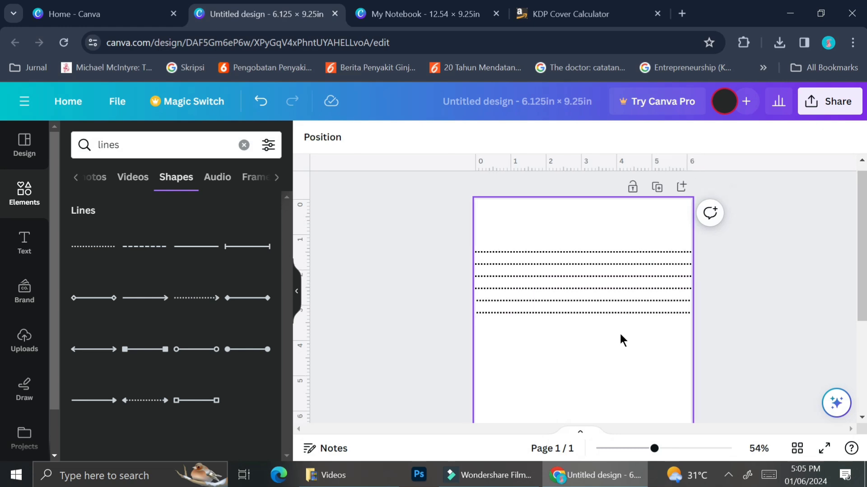
scroll(620, 332, down, 2)
scroll(619, 332, up, 1)
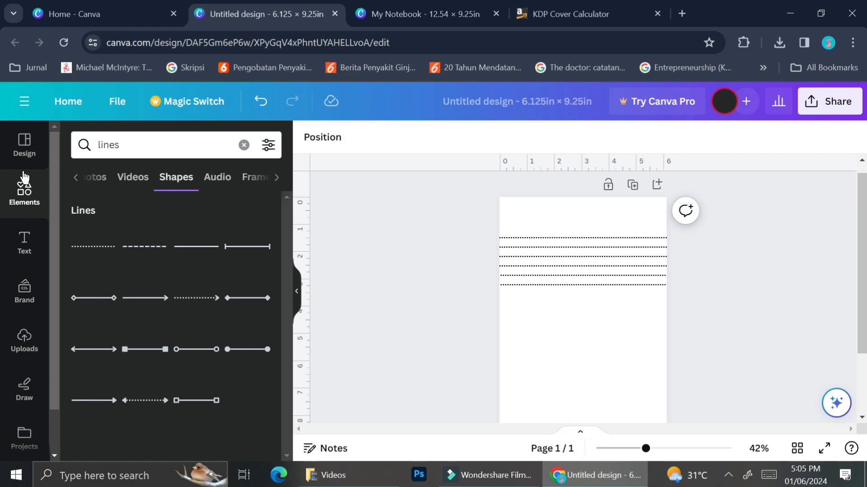
Search the design templates for "notes" and apply the White Minimalist Simple Notes Document template to the page
click(23, 140)
click(140, 142)
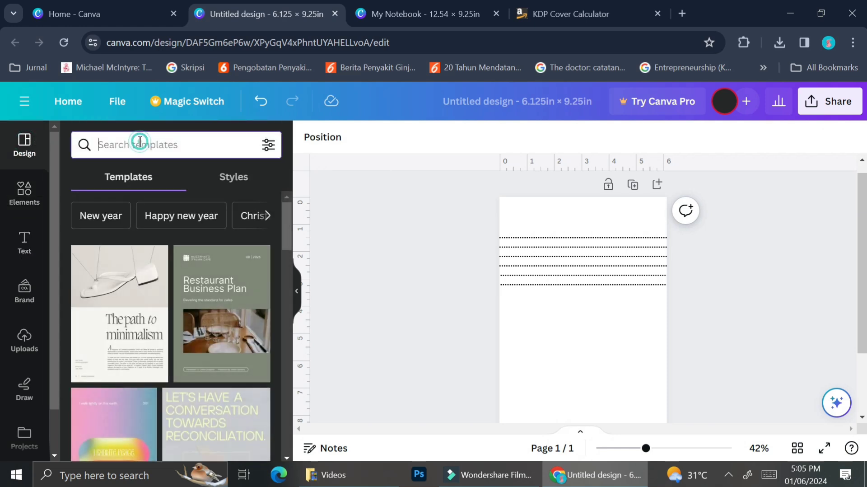
text(notes)
key(Return)
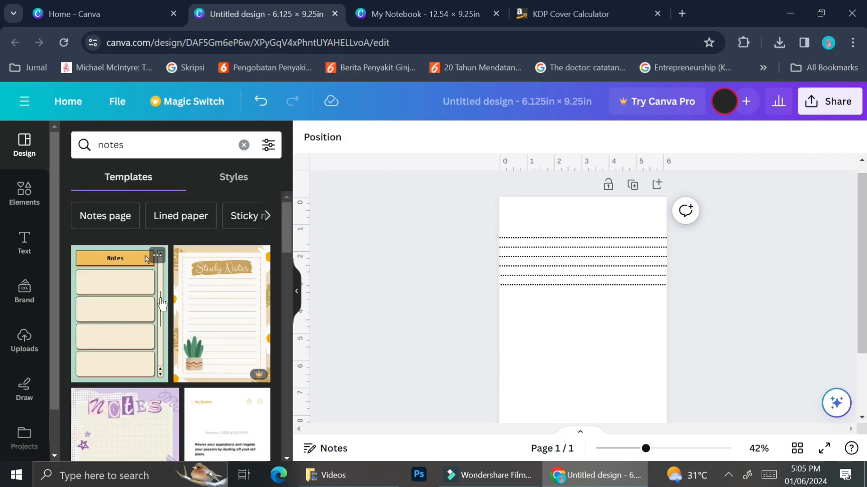
scroll(199, 361, down, 4)
scroll(201, 369, down, 3)
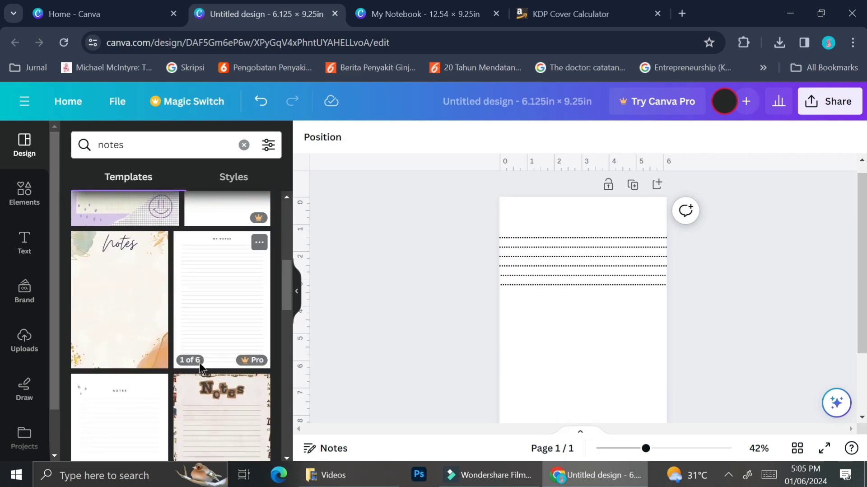
scroll(172, 357, down, 3)
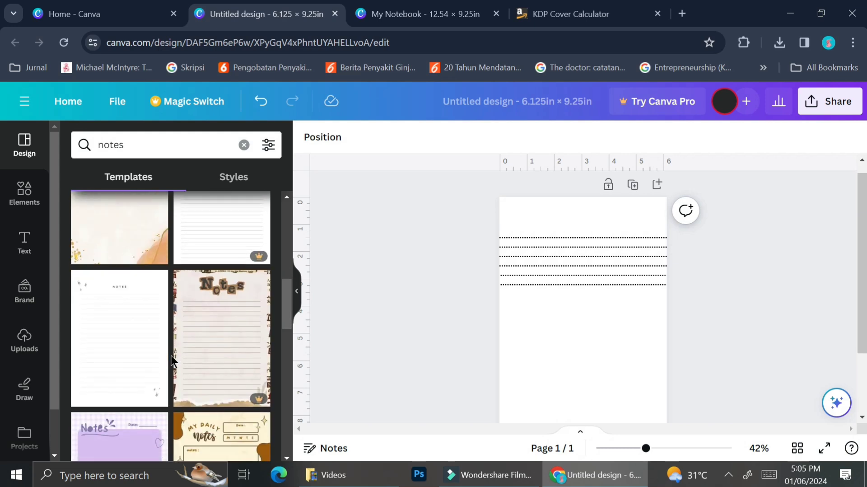
click(129, 357)
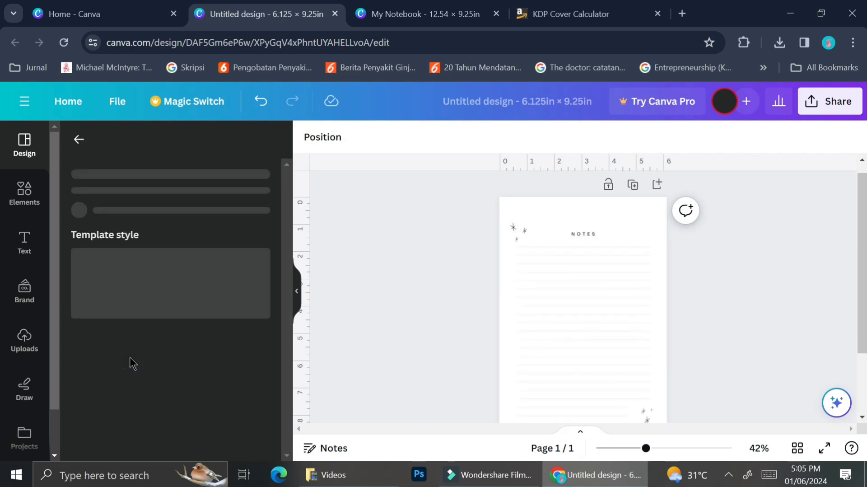
Examine the applied notes template from heading to page end, checking its writing lines and star decorations
click(595, 270)
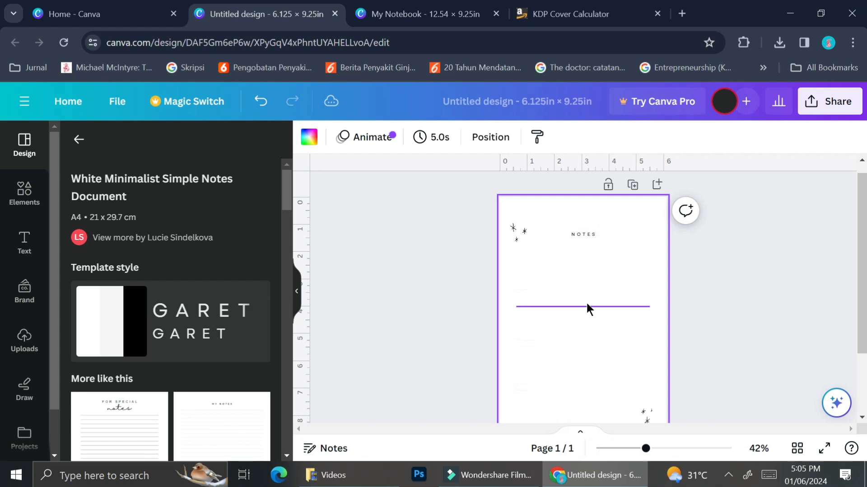
scroll(586, 301, up, 2)
scroll(657, 305, up, 2)
click(656, 304)
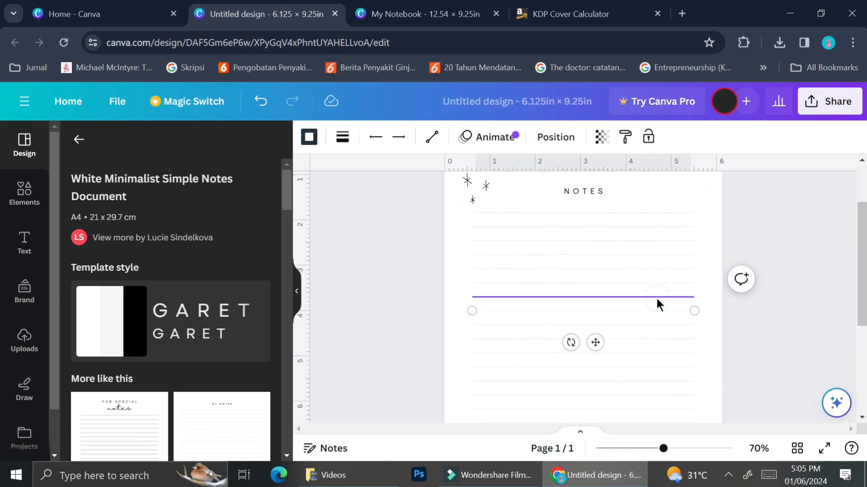
scroll(631, 339, down, 5)
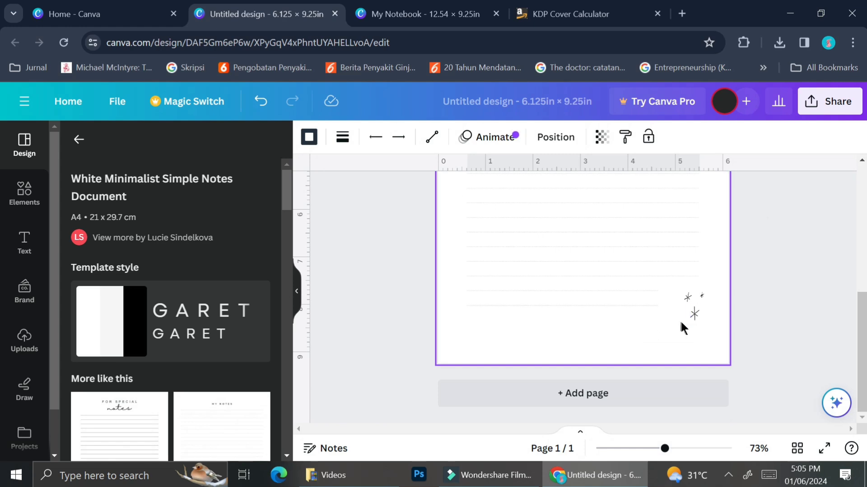
scroll(644, 307, down, 3)
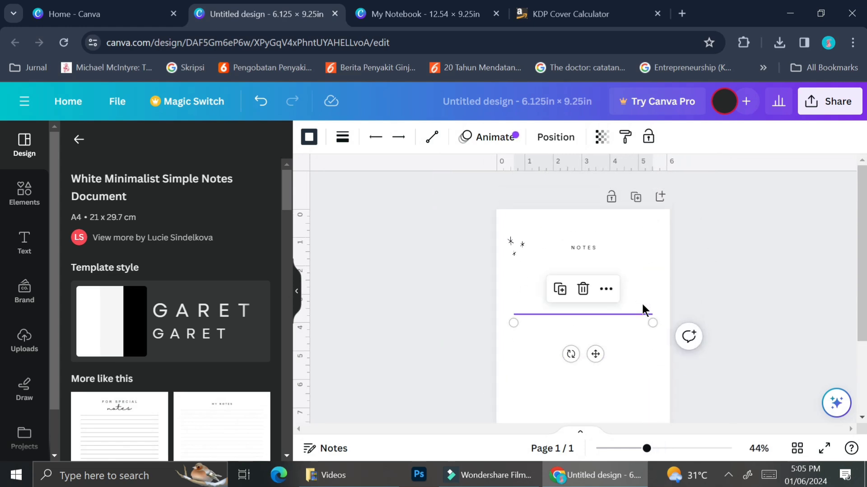
scroll(643, 310, down, 1)
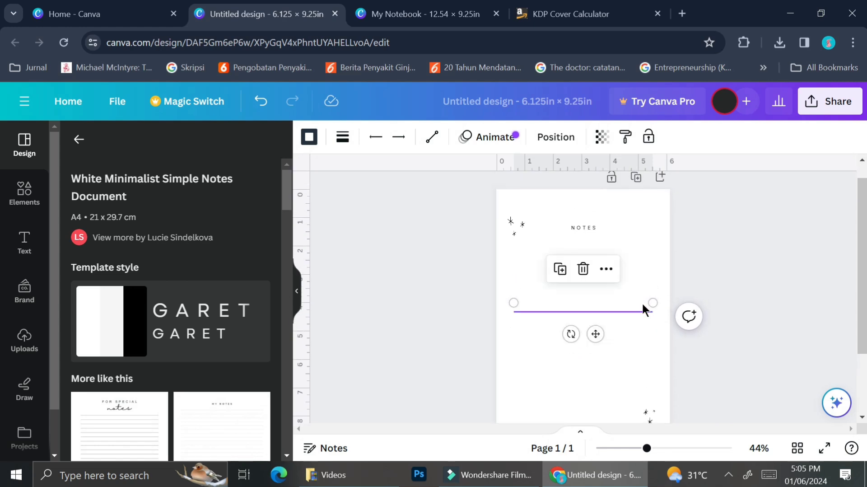
scroll(643, 307, up, 4)
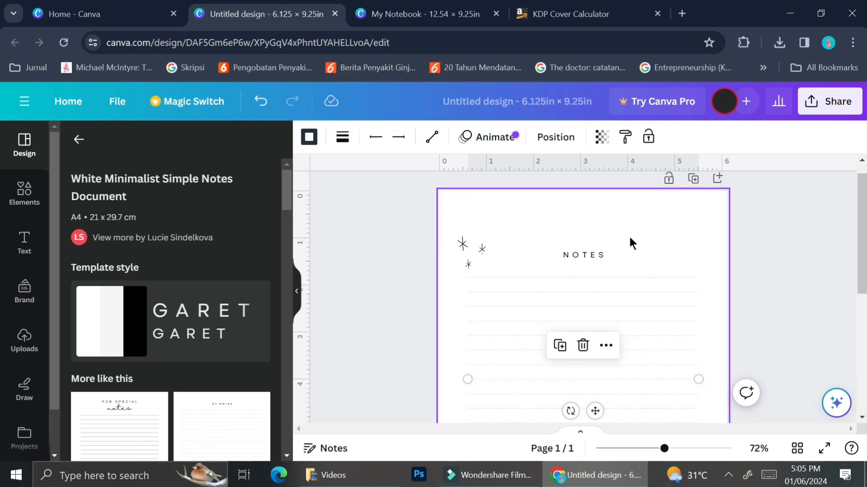
scroll(595, 307, down, 3)
ctrl+scroll(596, 306, down, 2)
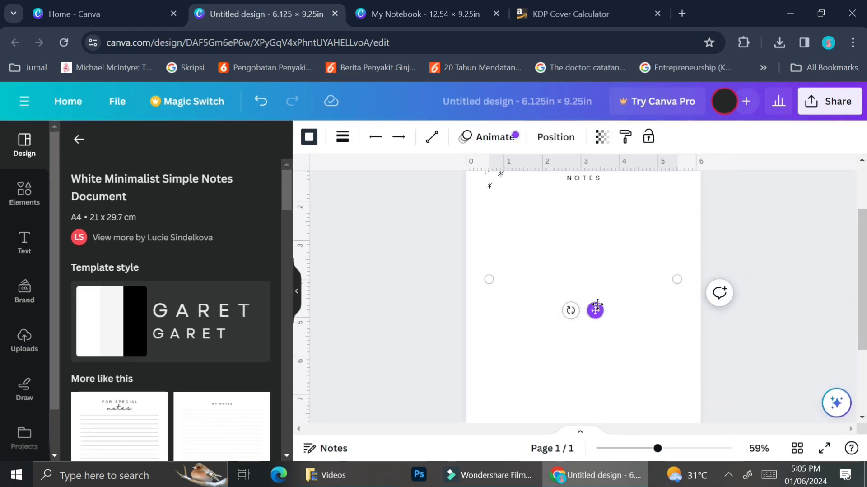
Search the design elements for "moon" and browse the matching graphics
click(39, 200)
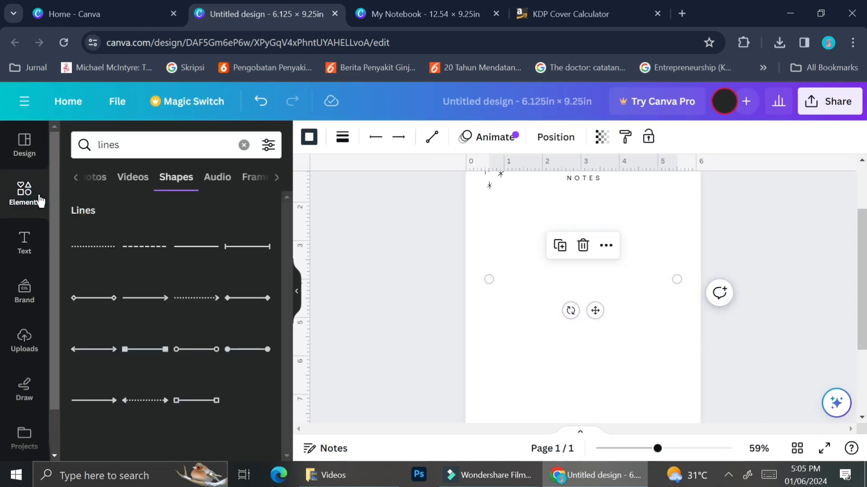
click(76, 174)
click(82, 186)
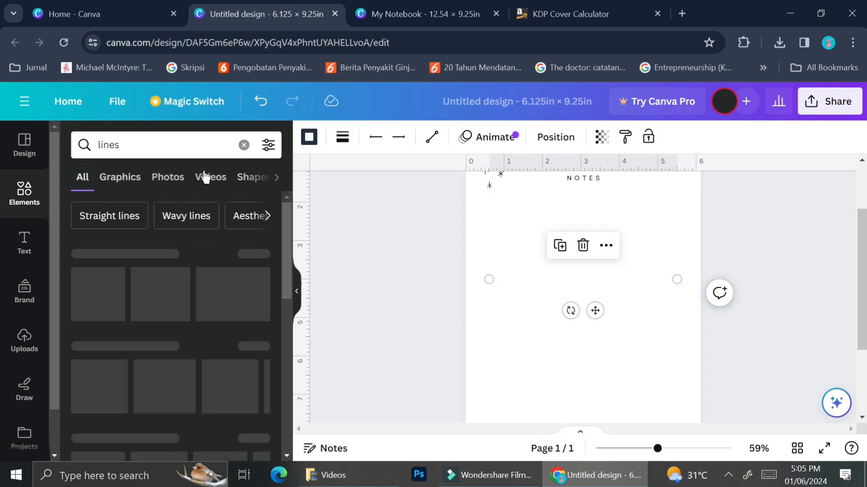
click(276, 176)
click(260, 177)
click(76, 176)
click(82, 176)
triple_click(144, 149)
text(moon)
key(Return)
click(122, 178)
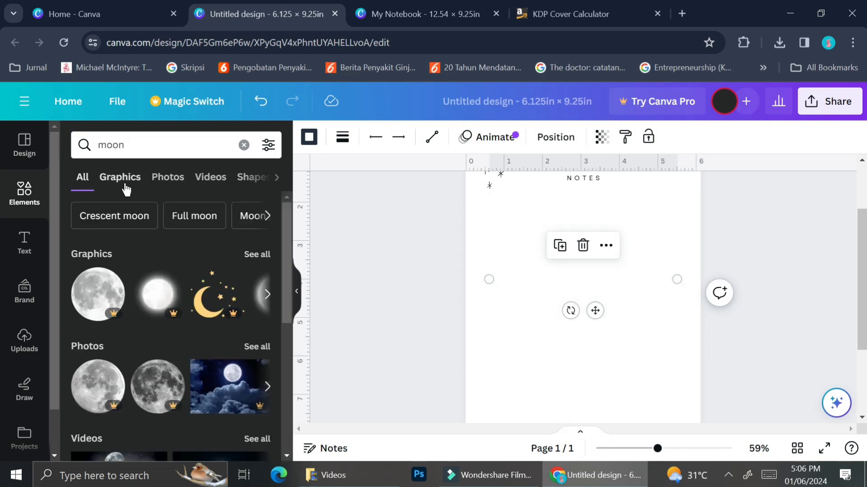
scroll(206, 344, down, 10)
scroll(206, 344, down, 2)
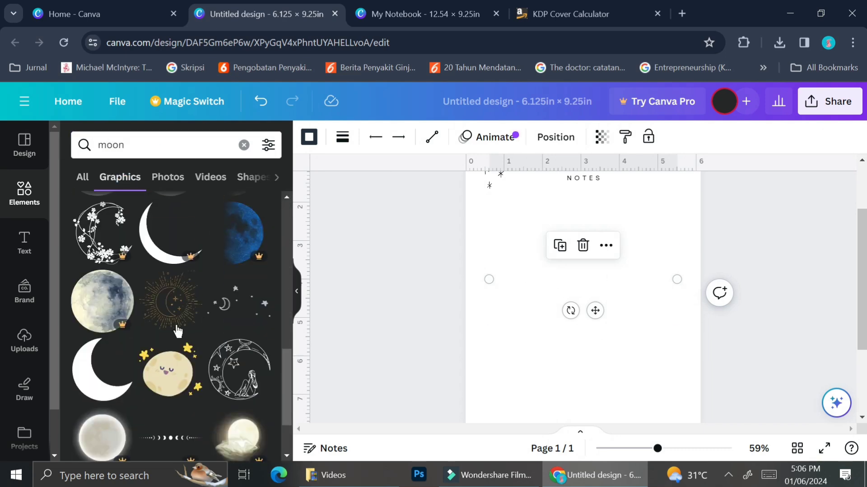
Add the gold crescent moon graphic with stars and radiating rays to the page and recolour it dark grey
click(170, 301)
click(465, 136)
click(73, 381)
click(110, 380)
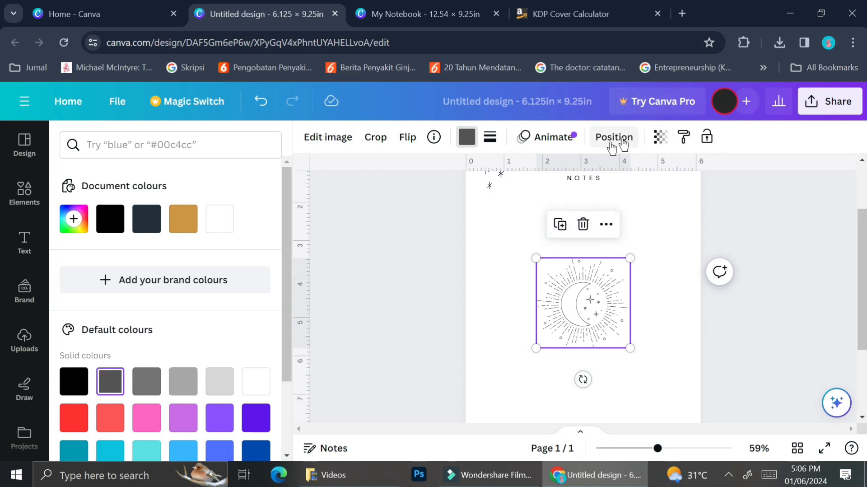
Fade the moon graphic at the page centre by lowering its opacity, and send it to the back behind the writing lines
click(660, 136)
click(582, 191)
drag(582, 192, 558, 191)
right_click(580, 306)
click(558, 323)
drag(558, 324, 600, 278)
right_click(581, 302)
mouse_move(639, 329)
click(461, 410)
Replace the "NOTES" heading text with "good day!"
scroll(603, 316, up, 3)
click(603, 318)
scroll(601, 278, up, 2)
click(591, 243)
key(shift+Home)
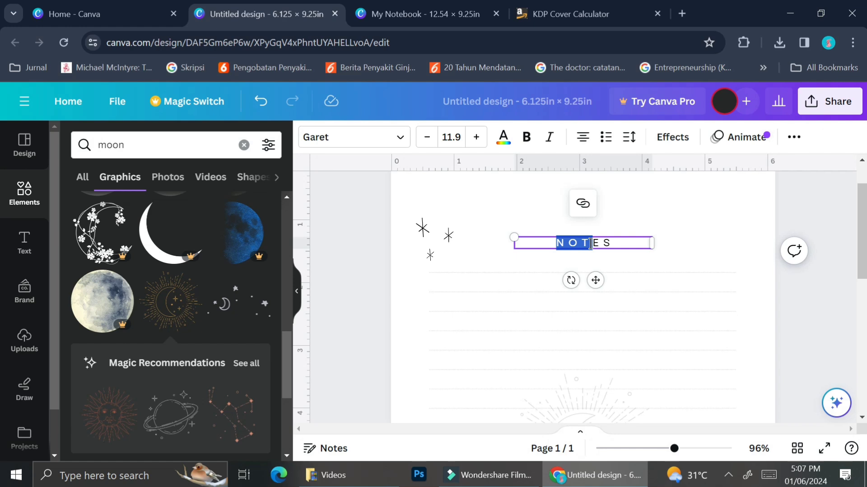
key(BackSpace)
text(good day!)
click(669, 311)
Check the interior page from end to end and duplicate it as a second page
scroll(670, 313, down, 6)
scroll(671, 314, up, 5)
scroll(670, 314, down, 8)
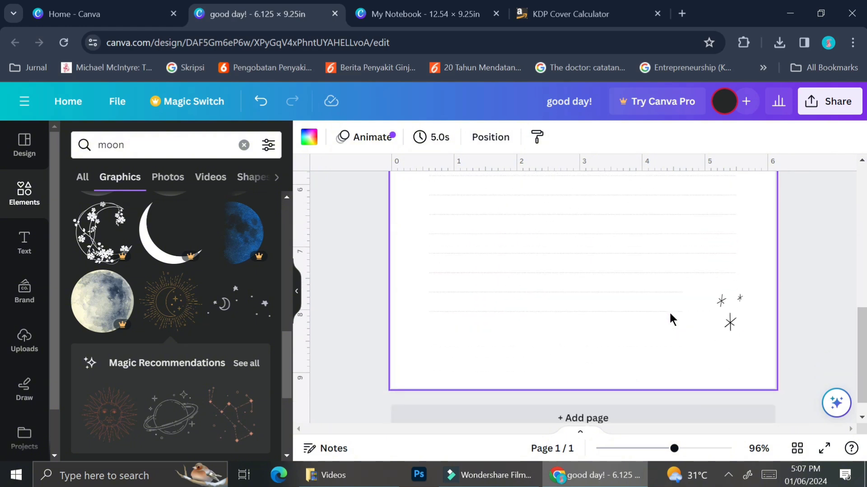
scroll(664, 246, up, 8)
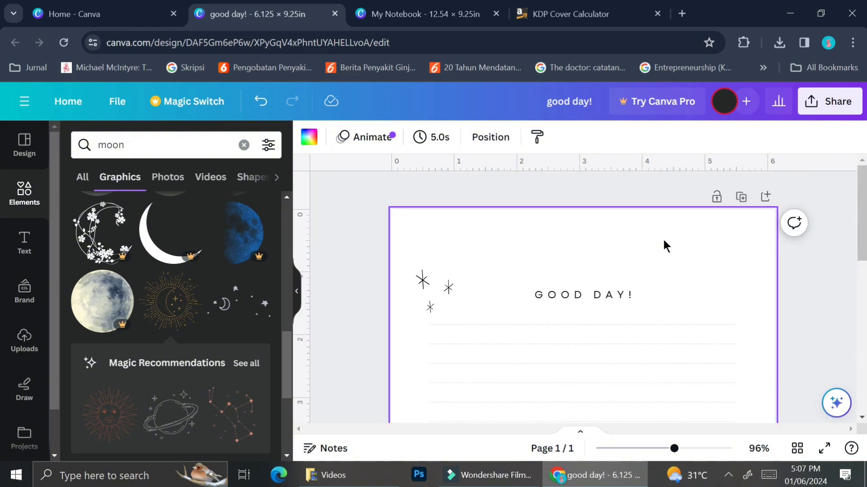
click(737, 196)
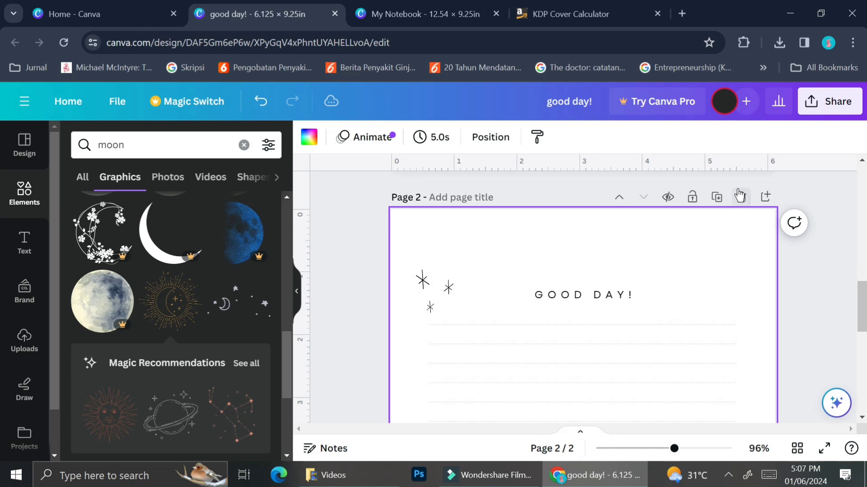
Show all pages in grid view and duplicate pages 1 and 2 together
click(796, 448)
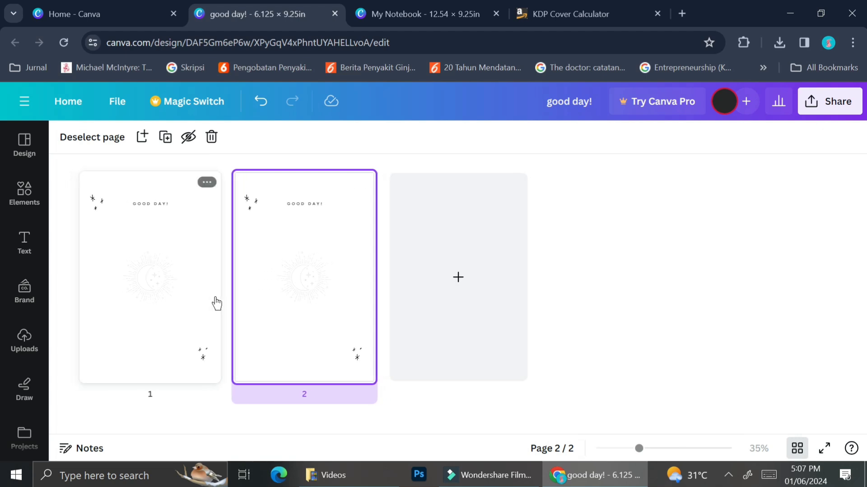
click(191, 302)
shift+click(263, 299)
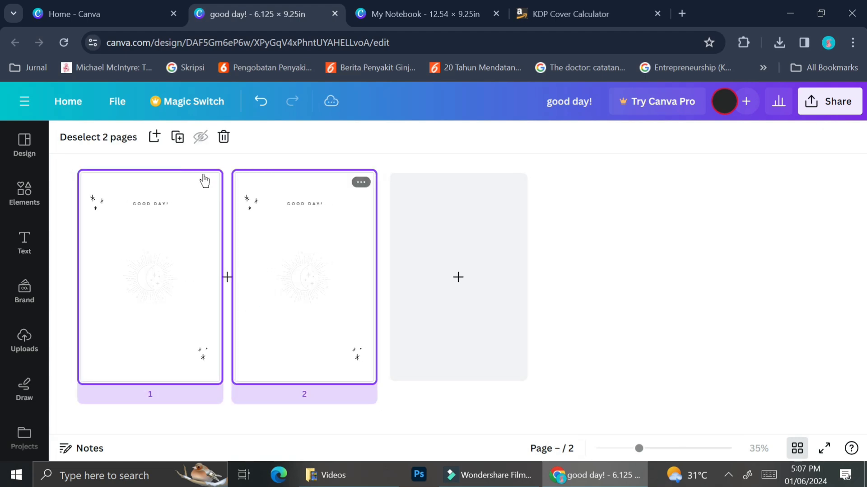
click(179, 137)
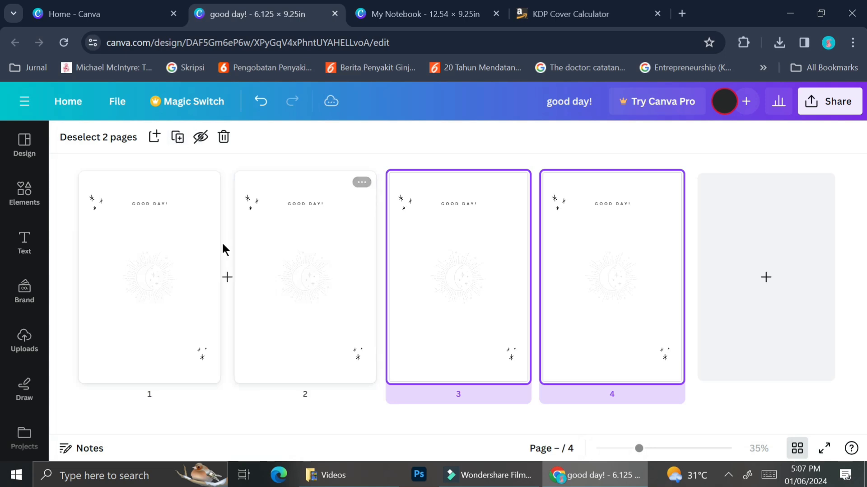
Select pages 1 through 4 and duplicate them together
click(163, 259)
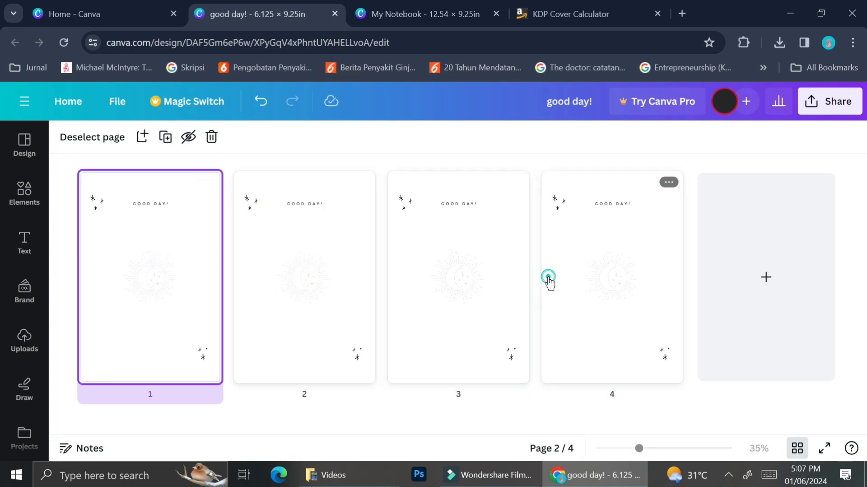
shift+click(550, 283)
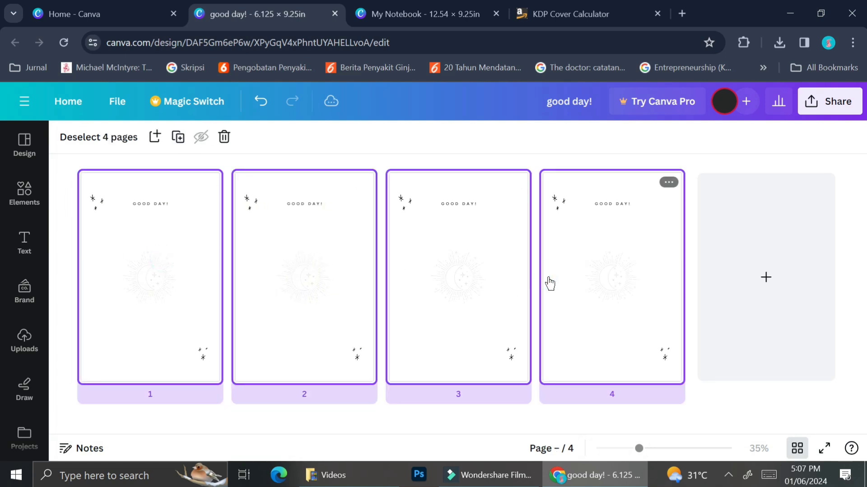
click(187, 141)
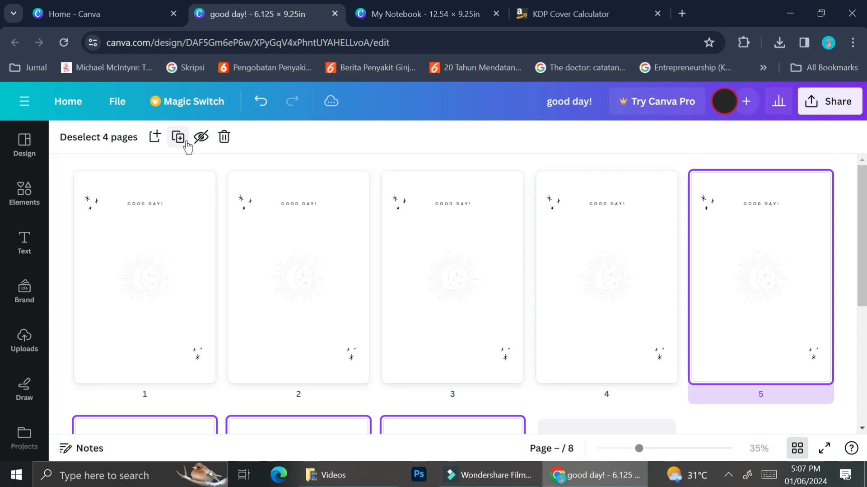
click(151, 277)
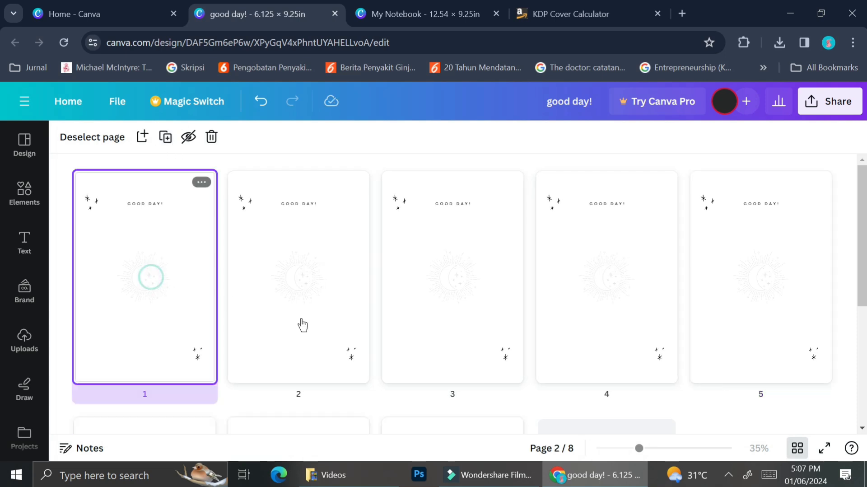
ctrl+click(448, 416)
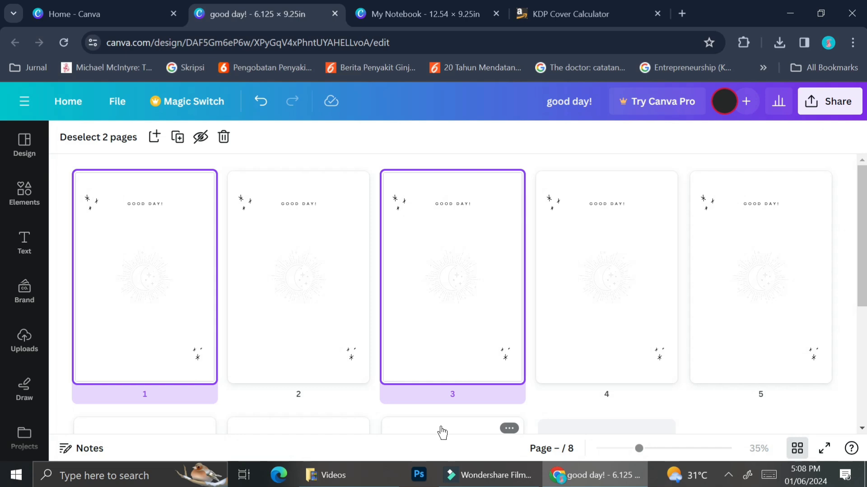
shift+click(443, 432)
click(194, 184)
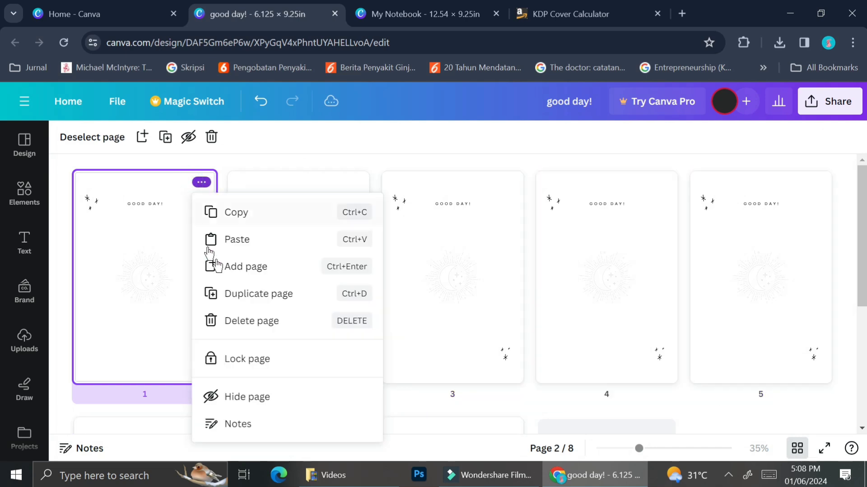
Select pages 1 through 8 together and duplicate them repeatedly until the document has 32 pages
click(176, 290)
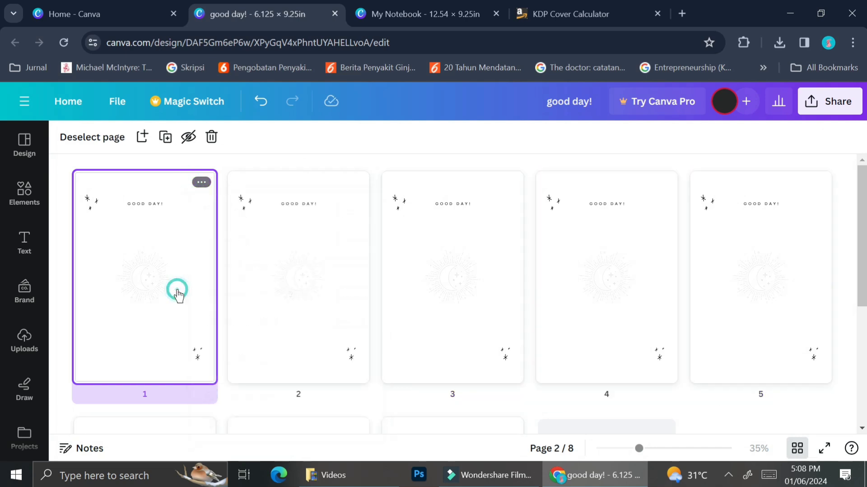
key(shift)
key(shift)
key(shift)
key(shift)
key(shift)
shift+click(437, 429)
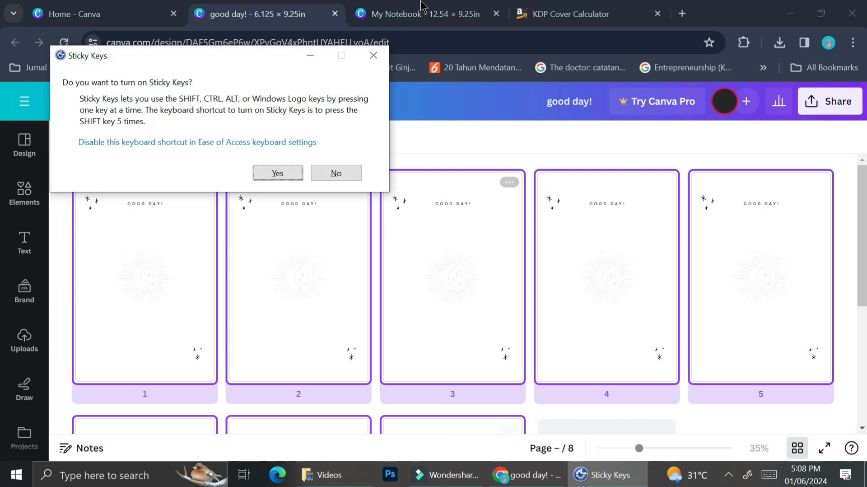
click(385, 63)
click(179, 137)
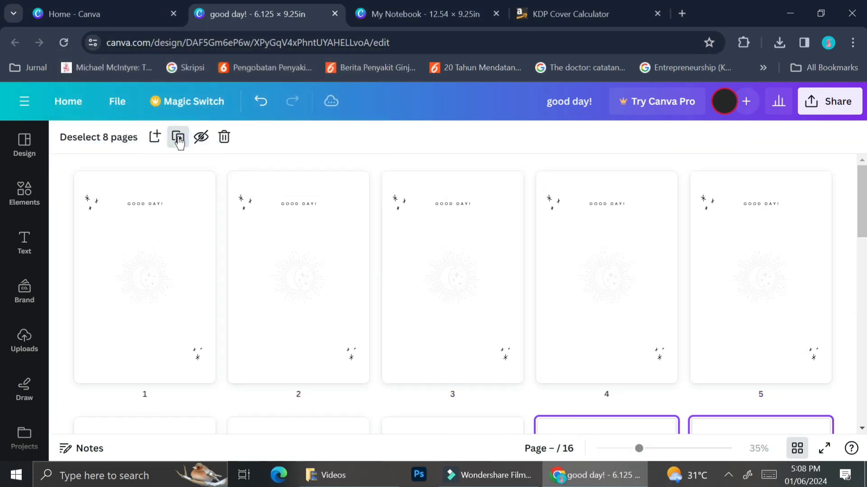
click(178, 137)
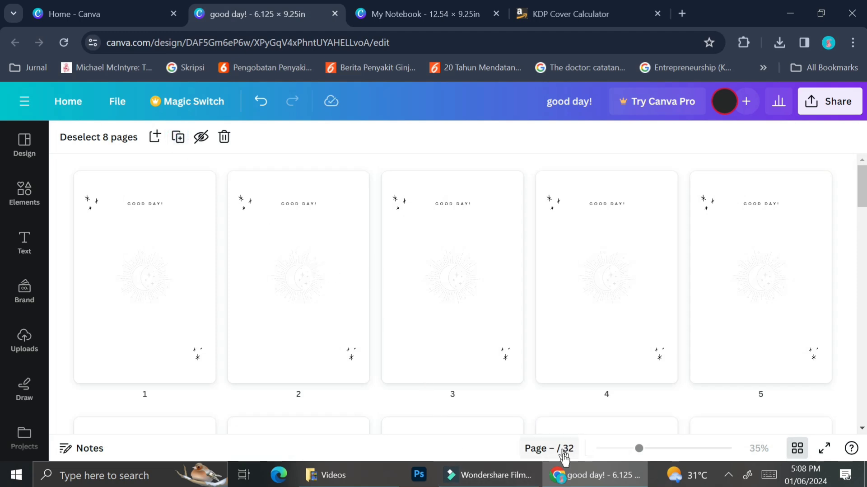
Select all pages from 1 through 32 and duplicate the set twice to reach 96 pages
click(131, 265)
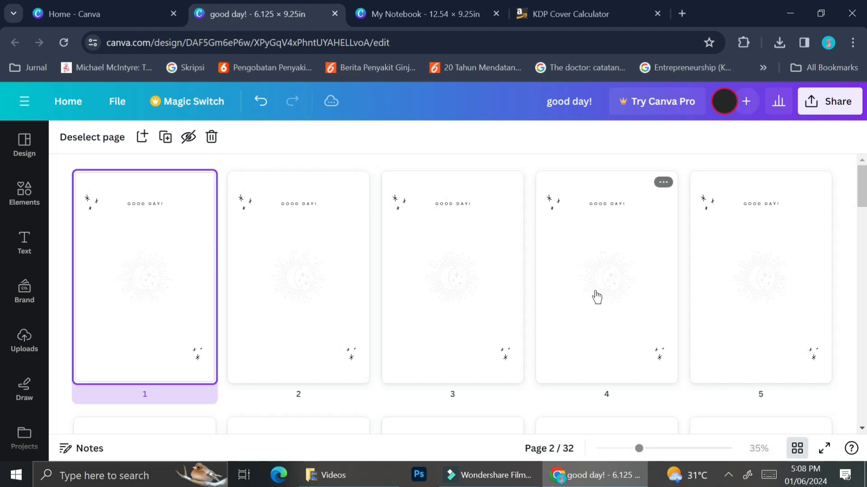
scroll(597, 296, down, 15)
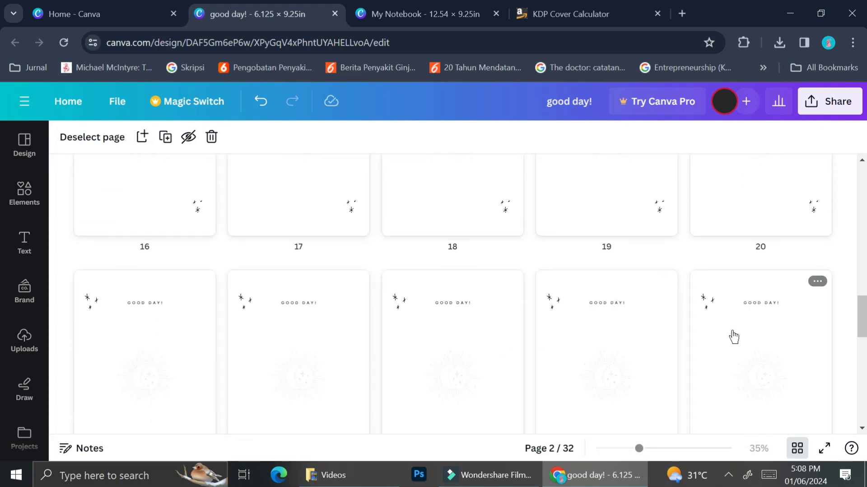
scroll(732, 337, down, 10)
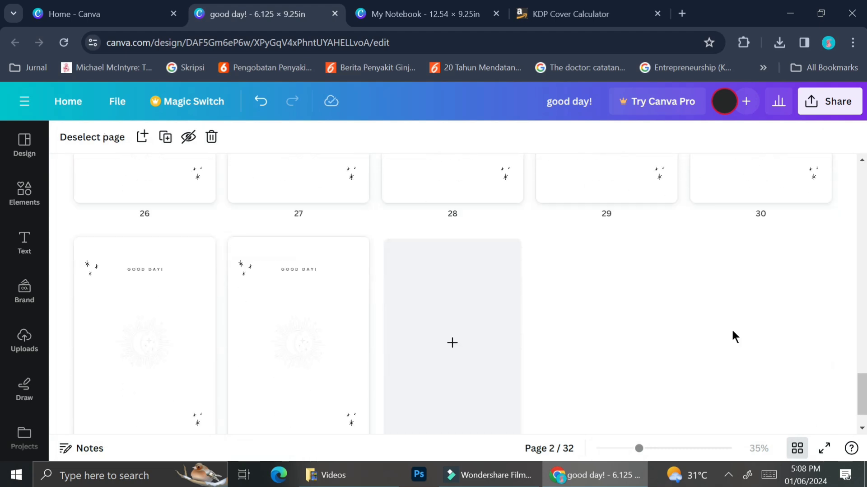
shift+click(337, 278)
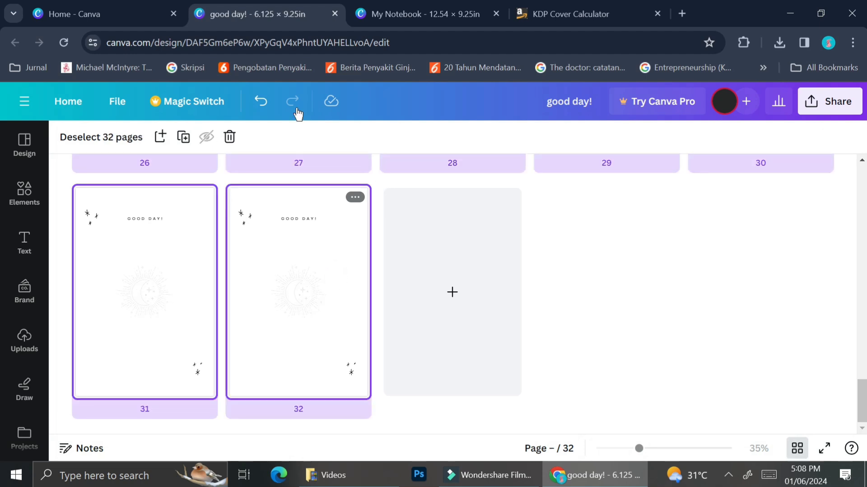
click(181, 146)
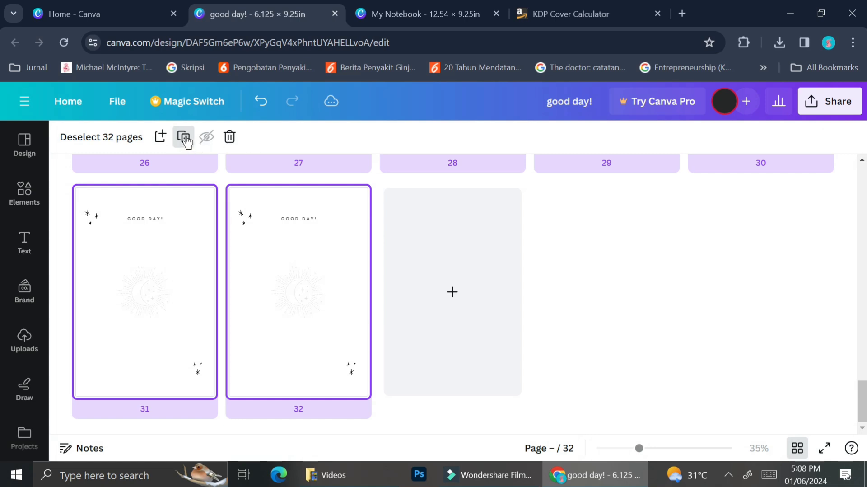
click(183, 140)
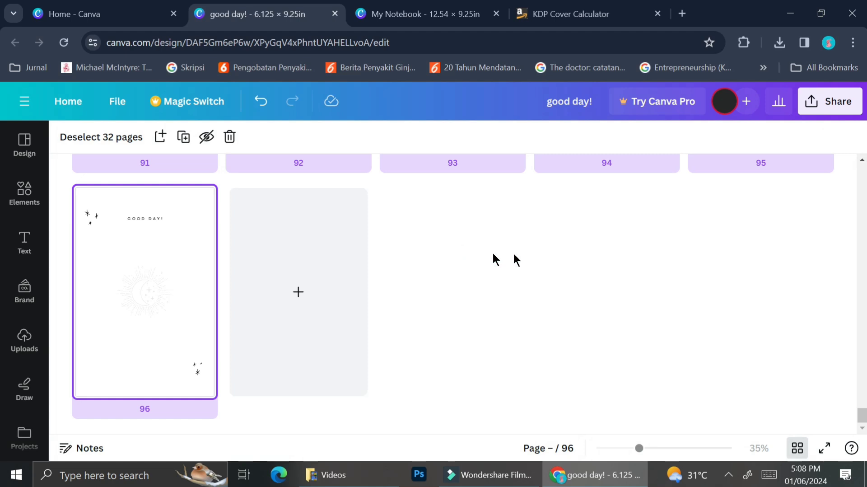
Select pages 93 and 94 and duplicate them to bring the document to 98 pages
scroll(546, 265, up, 2)
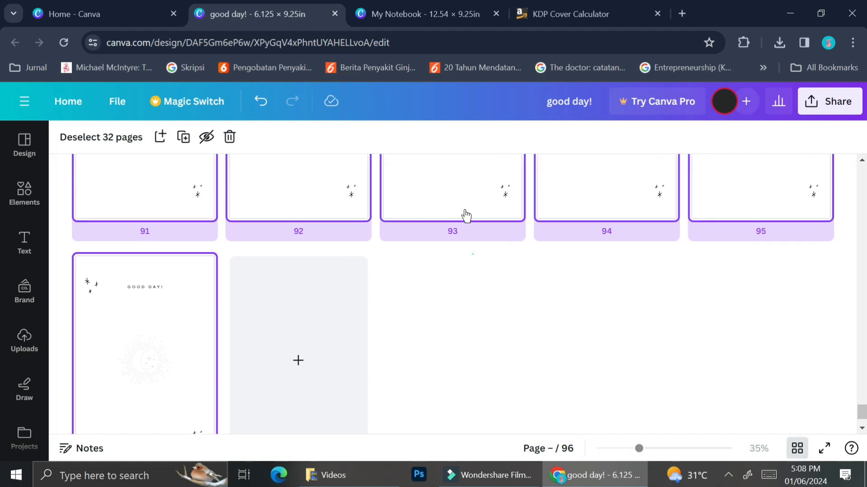
click(466, 216)
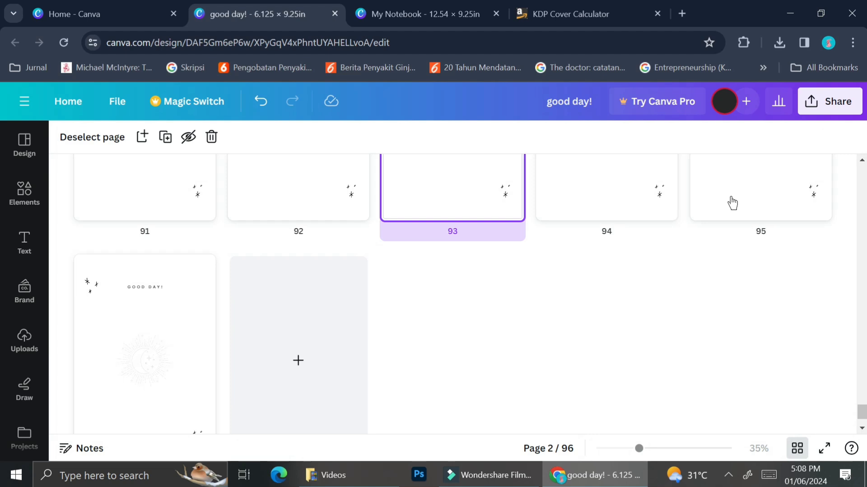
shift+click(617, 219)
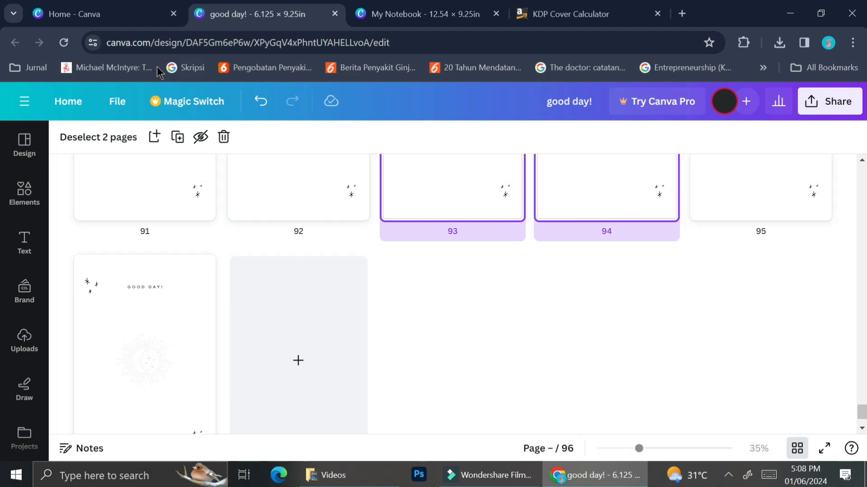
click(177, 137)
scroll(501, 318, up, 10)
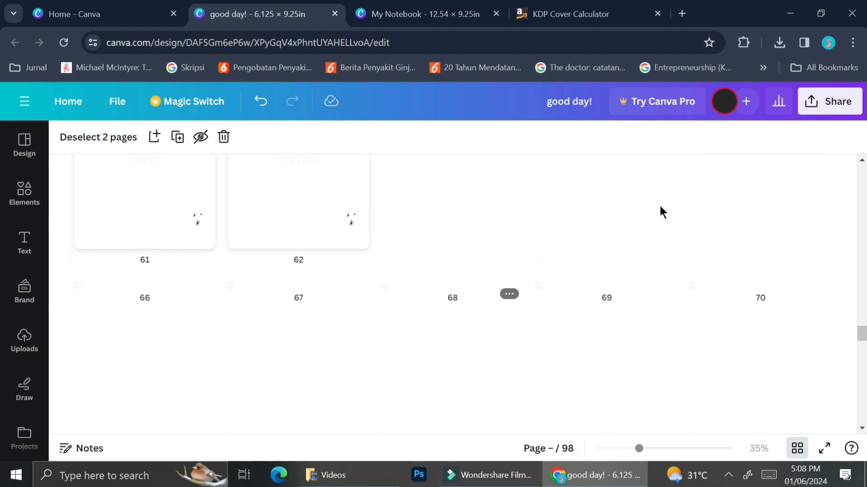
Open the download settings for the interior design and choose PDF Print as the file type
click(836, 104)
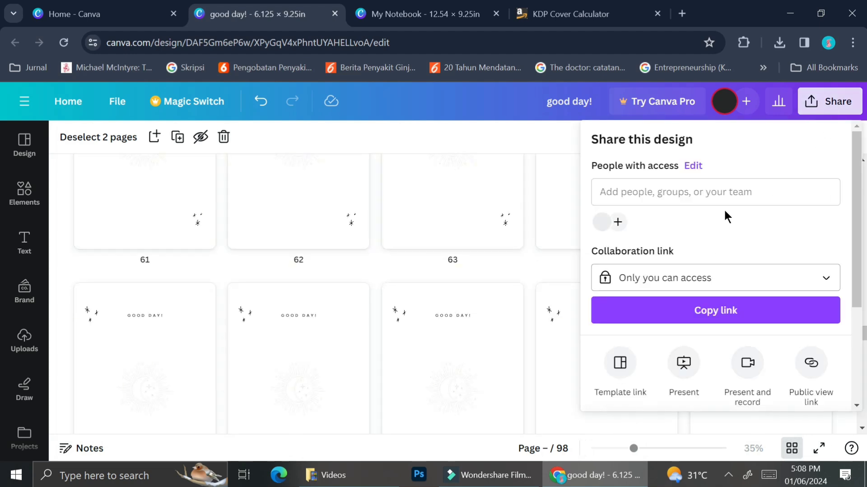
scroll(688, 311, down, 3)
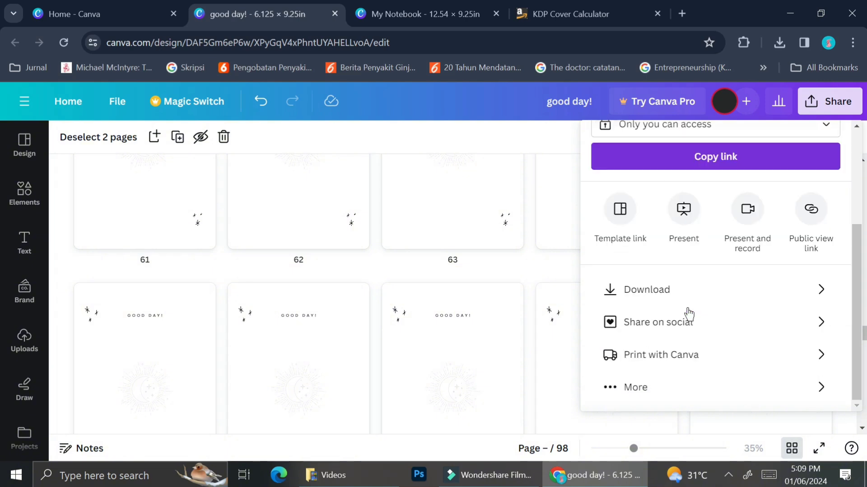
click(684, 293)
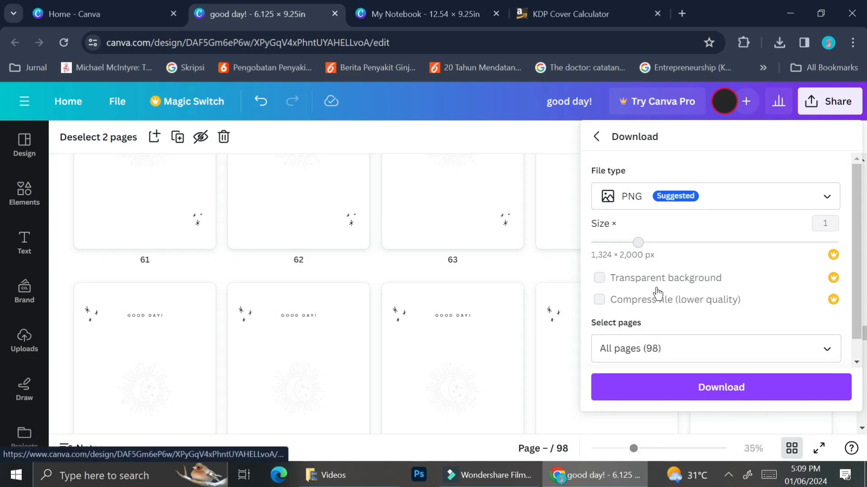
click(644, 202)
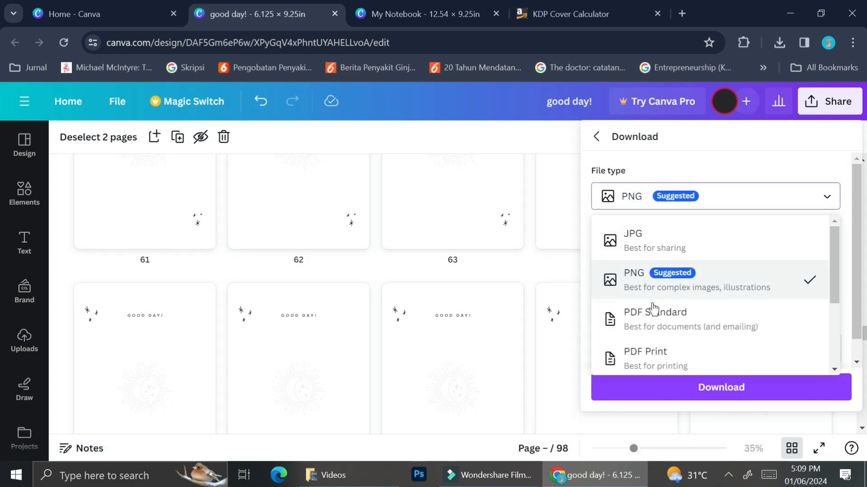
click(647, 357)
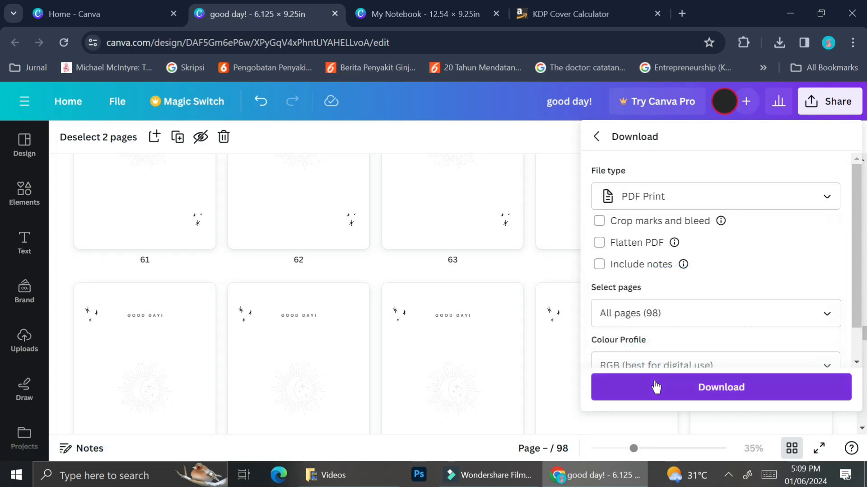